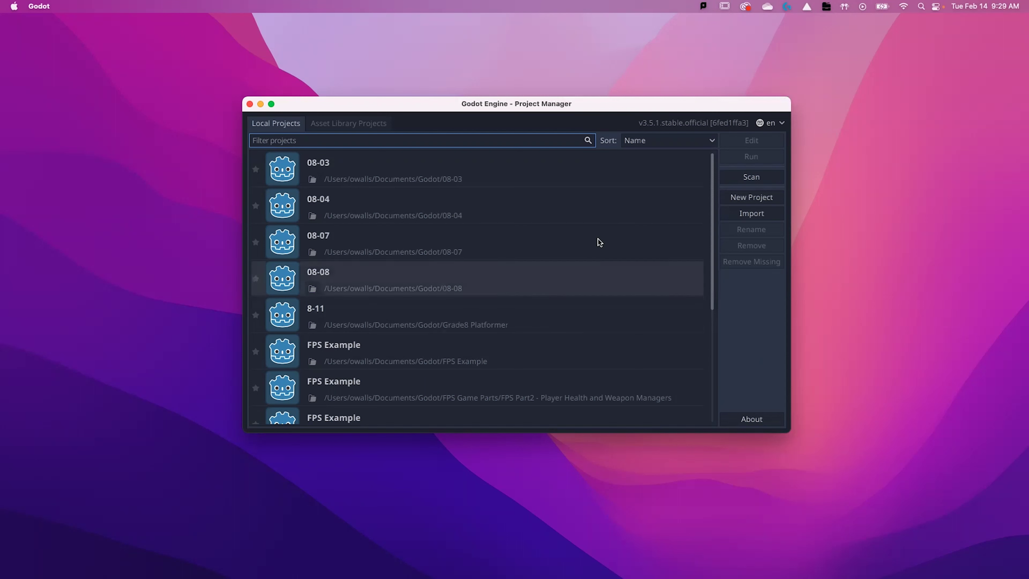
Start a new project and set its location to the Documents/Godot folder.
left_click(752, 200)
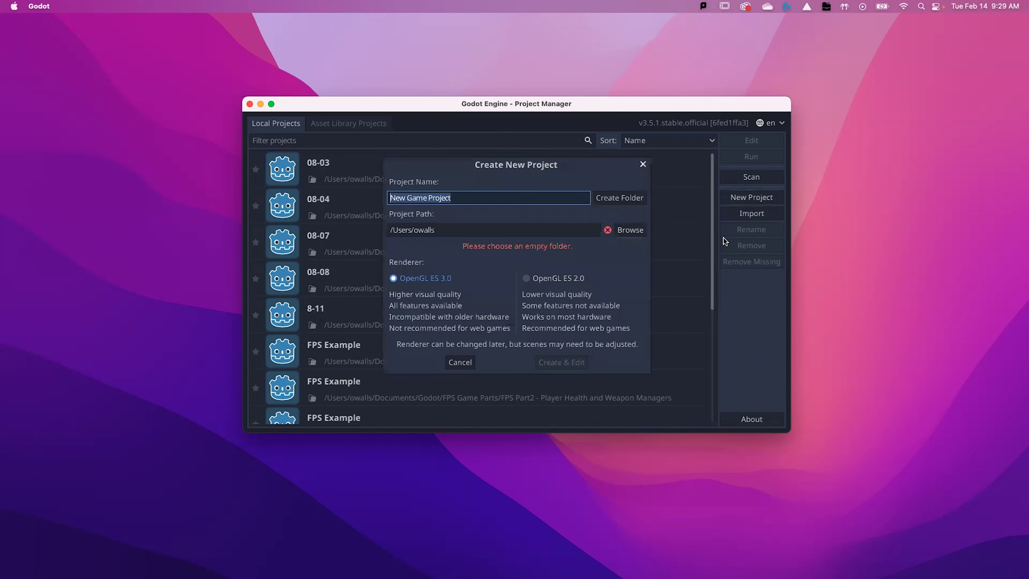
left_click(631, 231)
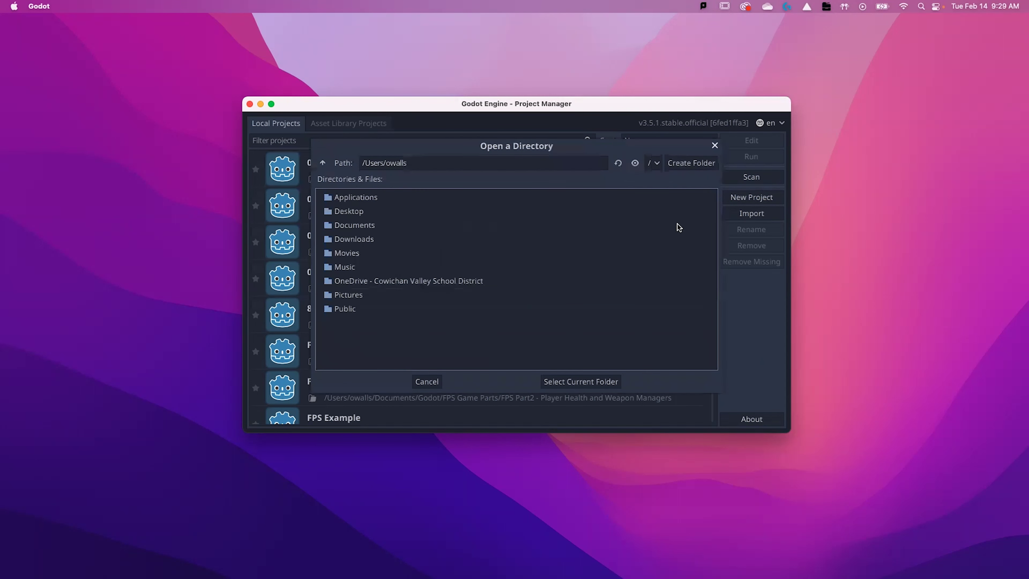
left_click(650, 164)
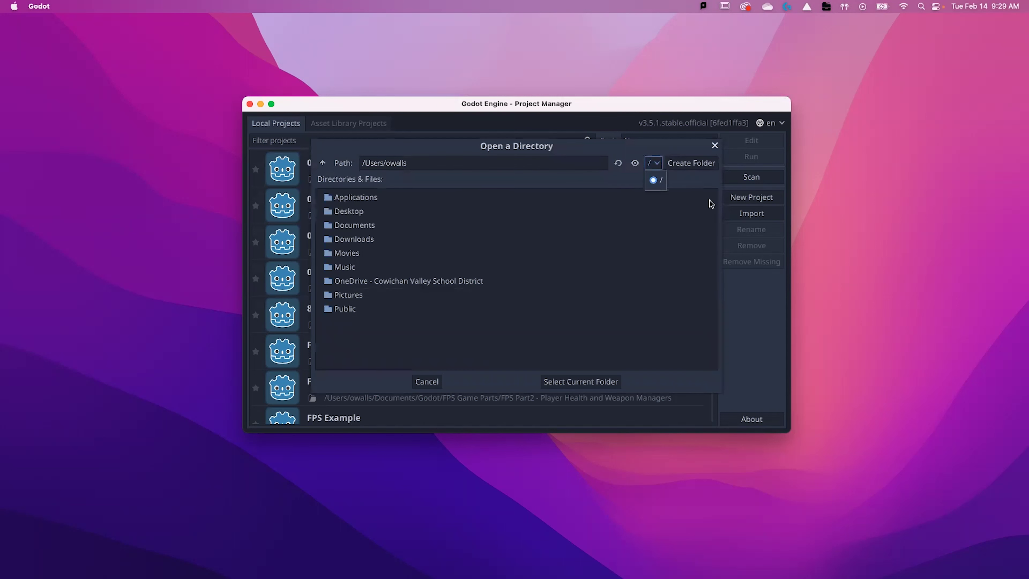
left_click(695, 185)
double_click(364, 226)
double_click(345, 281)
left_click(577, 385)
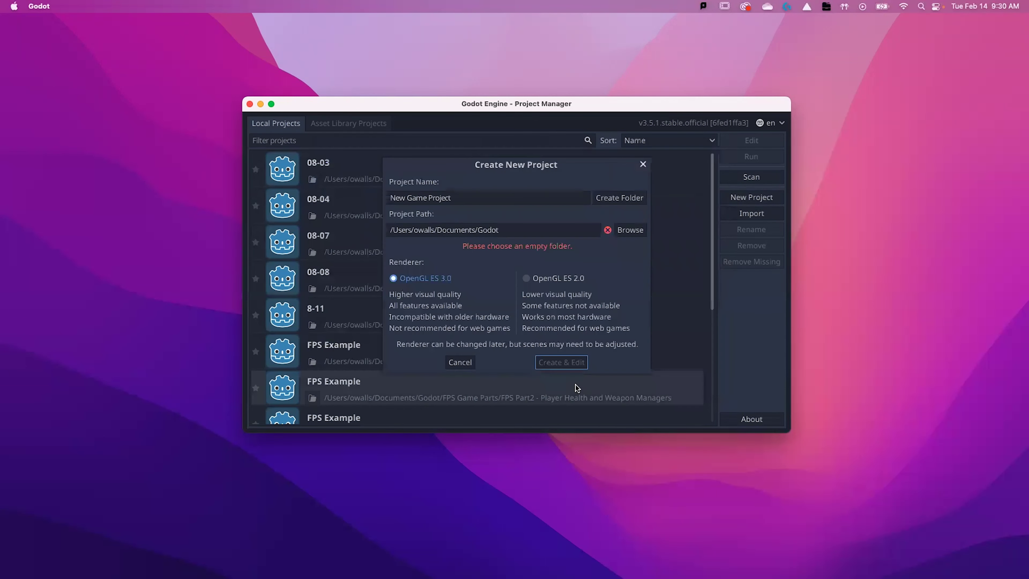
Name the project Platform Tutorial, create its own folder, and open it for editing.
left_click_drag(457, 198, 369, 199)
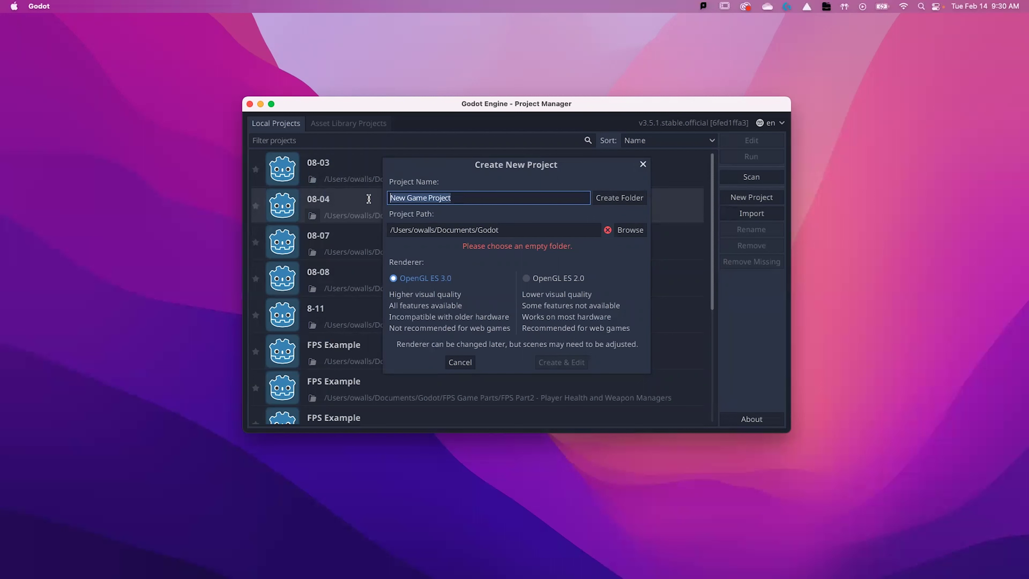
type("Platform Tutorial")
left_click(628, 197)
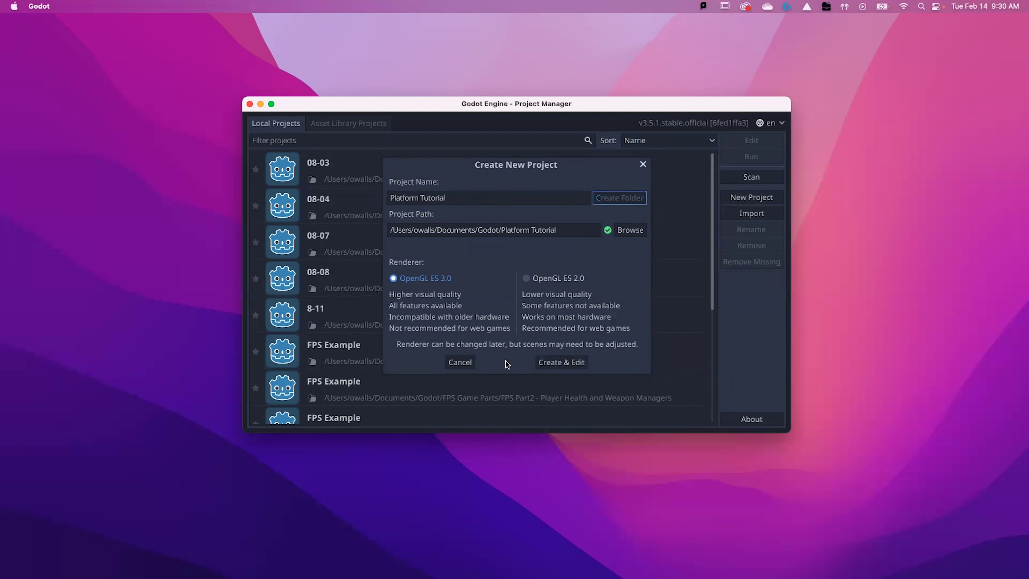
left_click(563, 363)
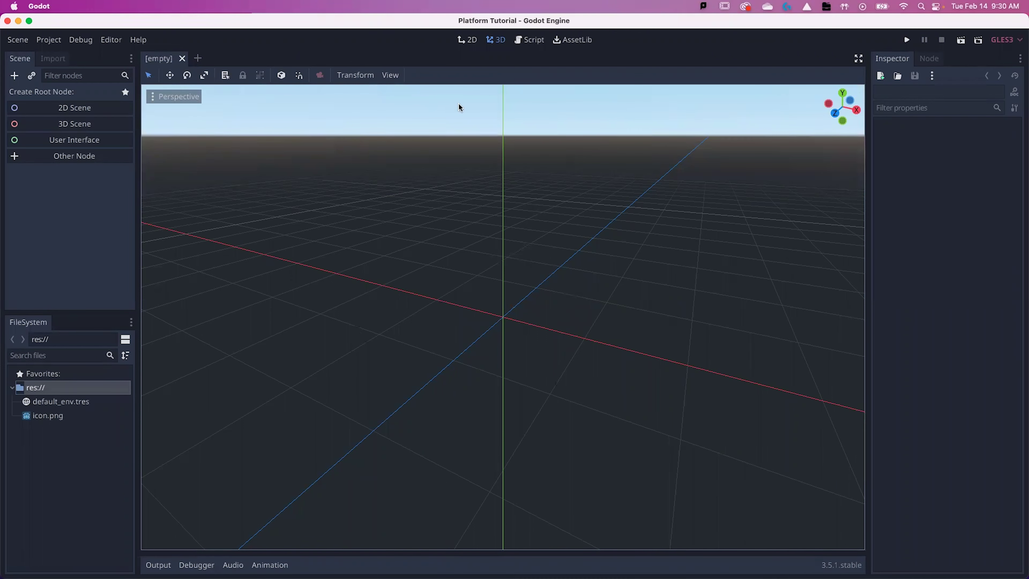
In the 2D workspace, create a 2D Scene root node and rename it World.
left_click(468, 39)
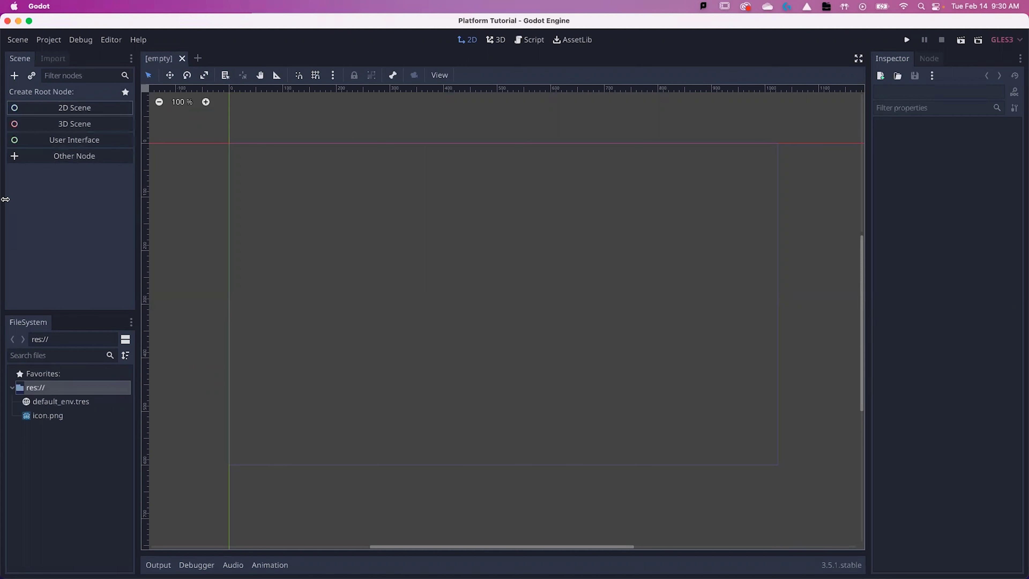
left_click(65, 108)
double_click(40, 96)
type("World")
key("Return")
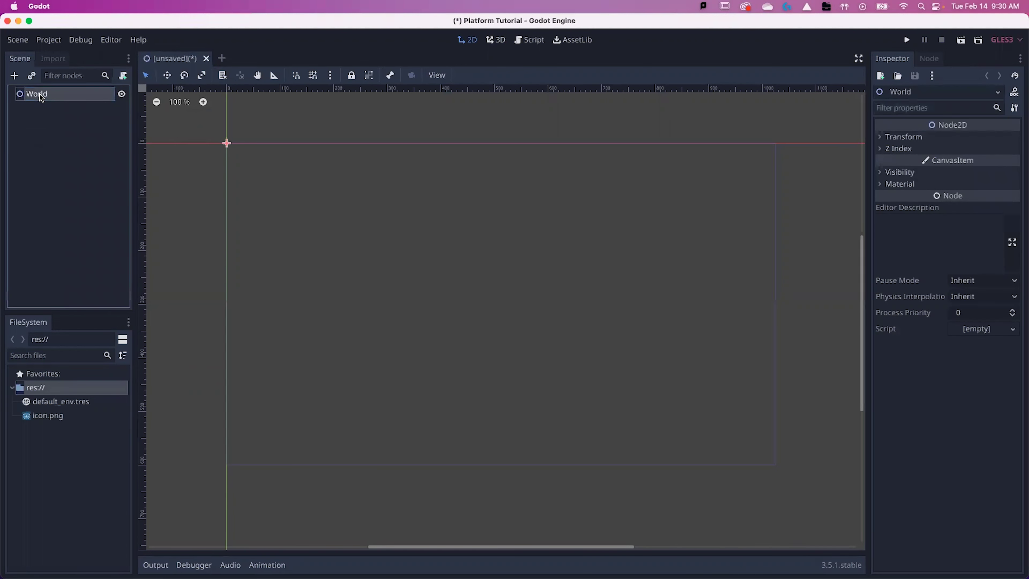
Save the current scene as World.tscn in res://.
left_click(18, 39)
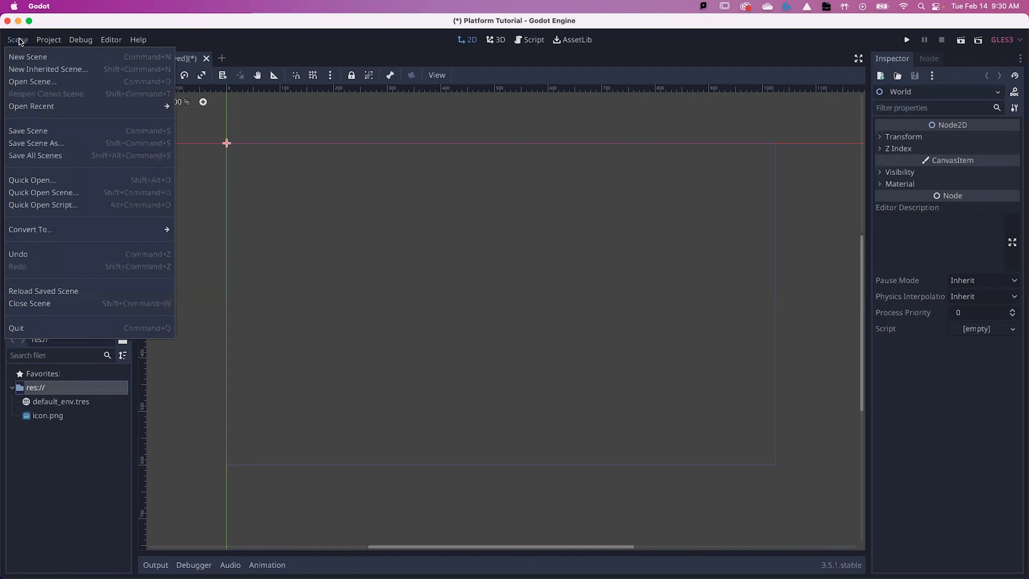
left_click(47, 132)
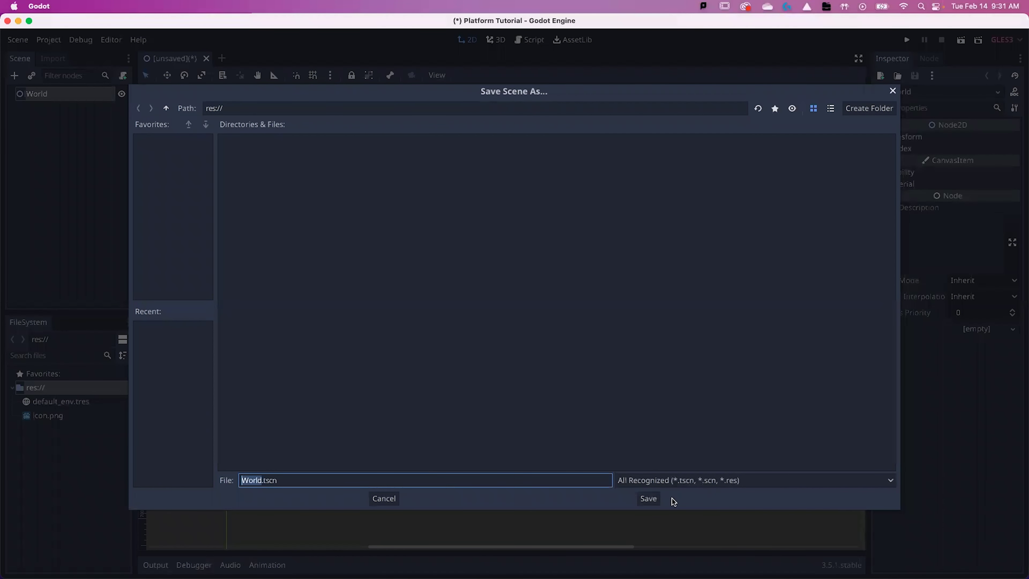
left_click(649, 501)
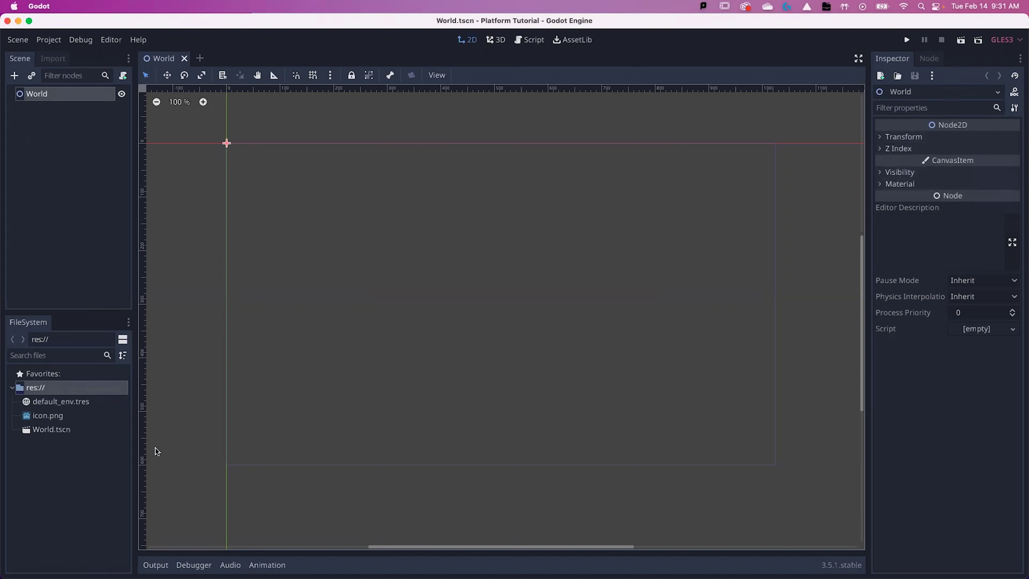
Reimport icon.png using the 2D Pixel import preset.
left_click(46, 416)
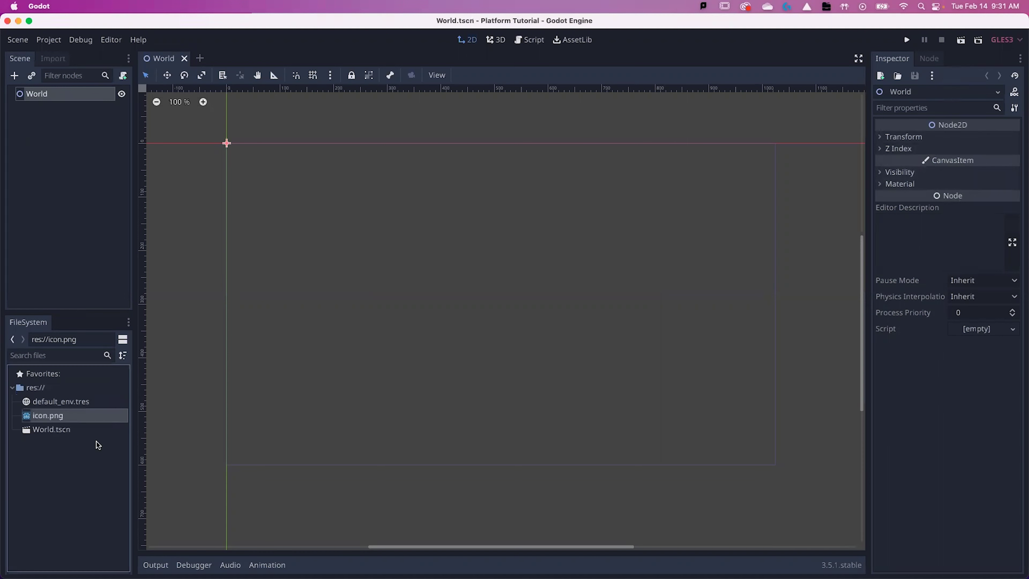
left_click(49, 62)
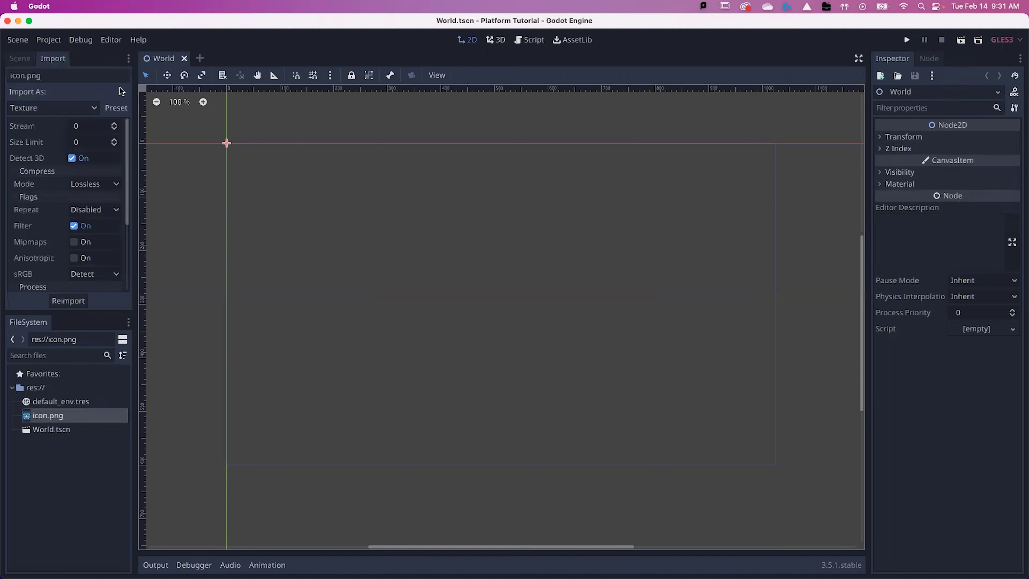
left_click(116, 108)
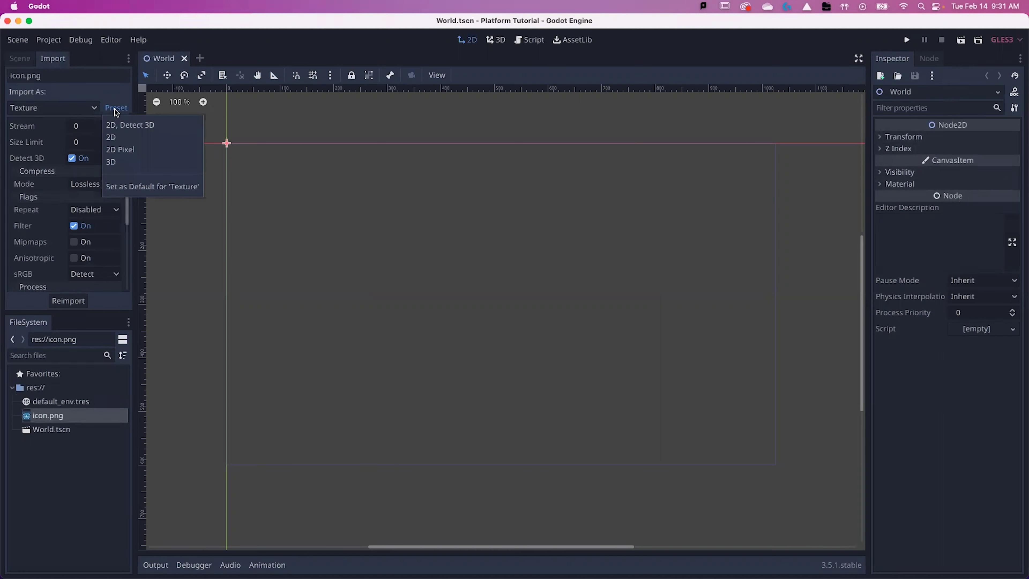
left_click(119, 149)
left_click(86, 302)
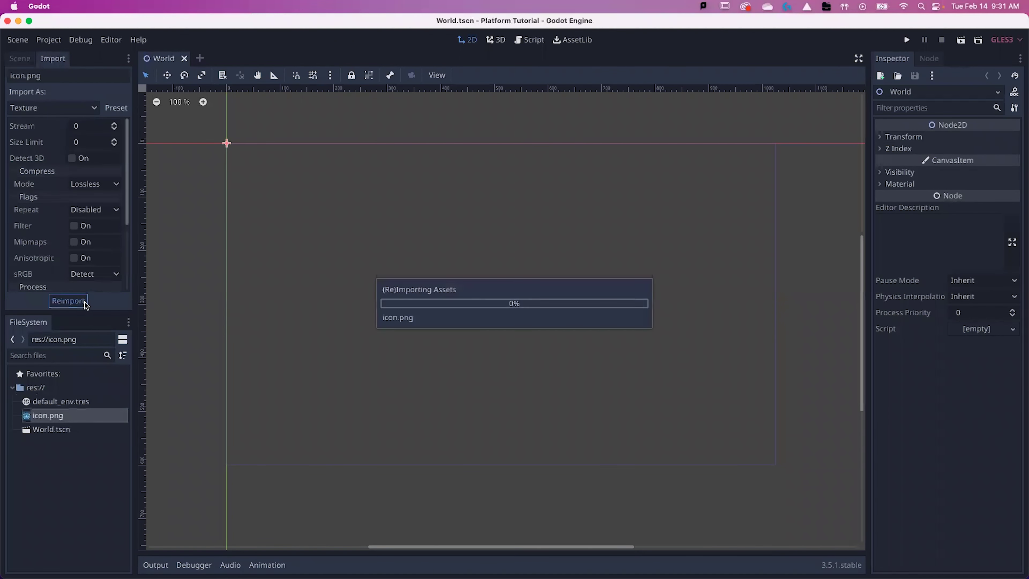
Set 2D Pixel as the default import preset for textures.
left_click(120, 109)
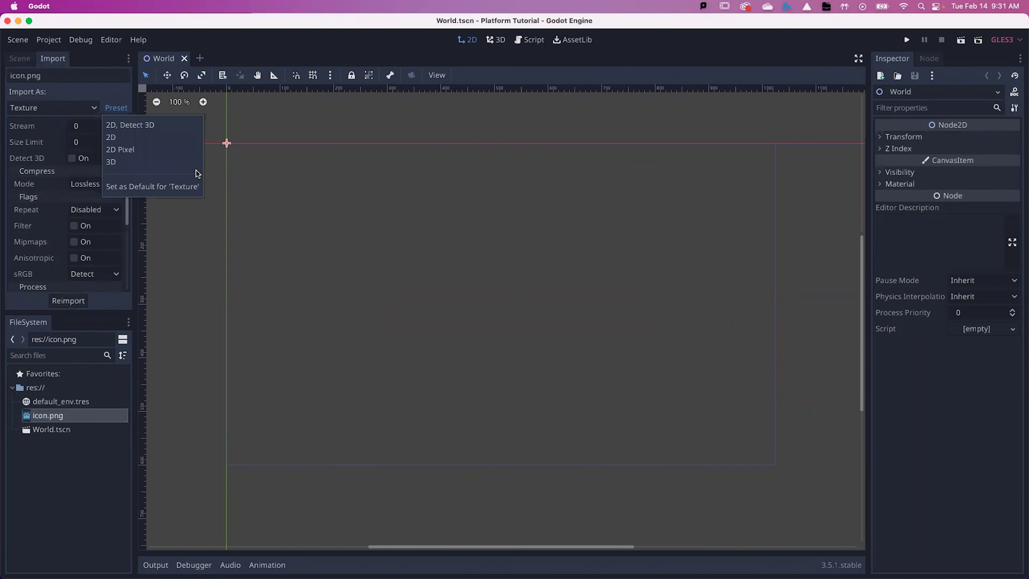
left_click(149, 189)
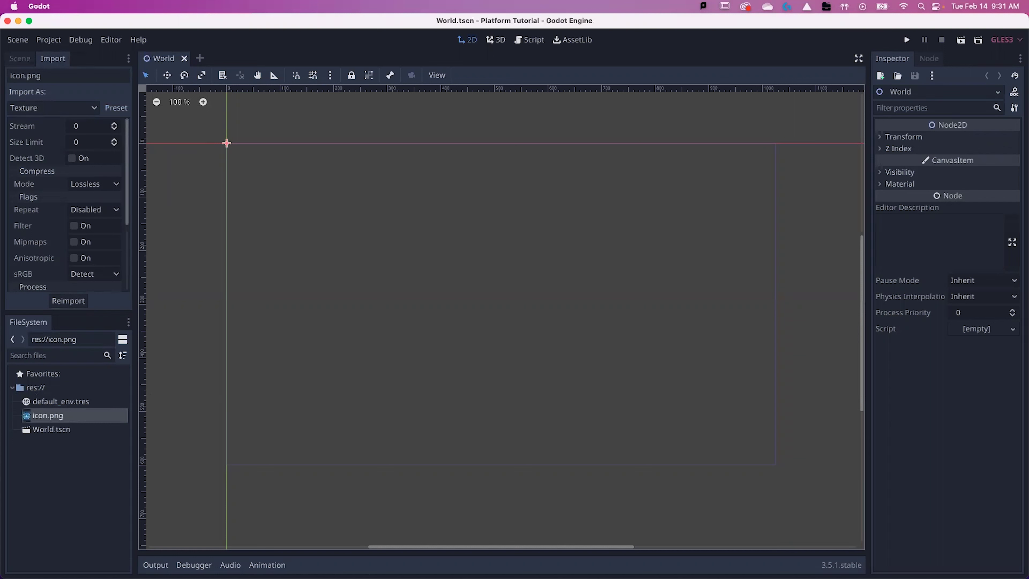
left_click(19, 58)
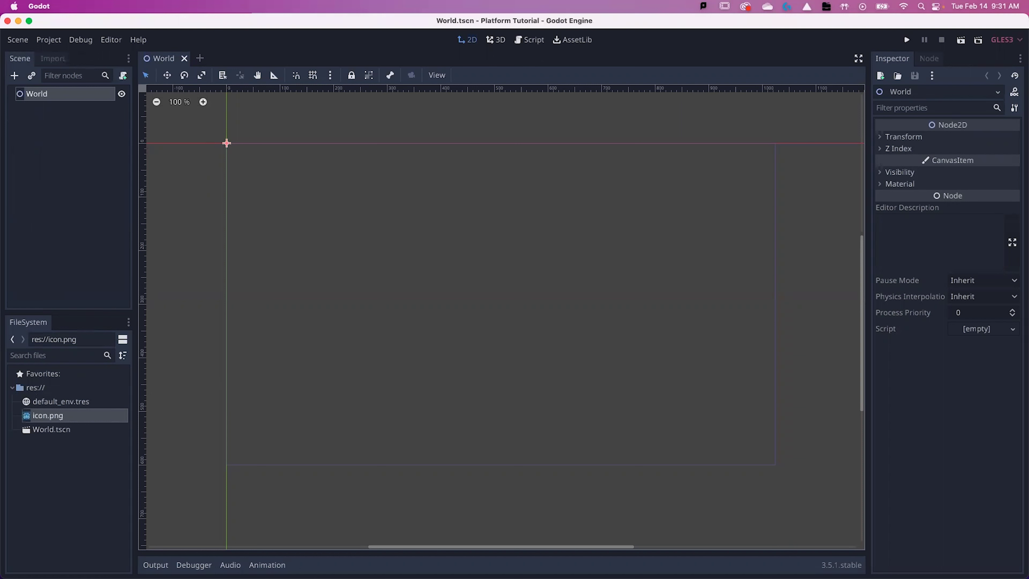
Bring up Finder's Piskel folder window and select beholder_player.png.
key("super+Tab")
left_click_drag(211, 57, 390, 142)
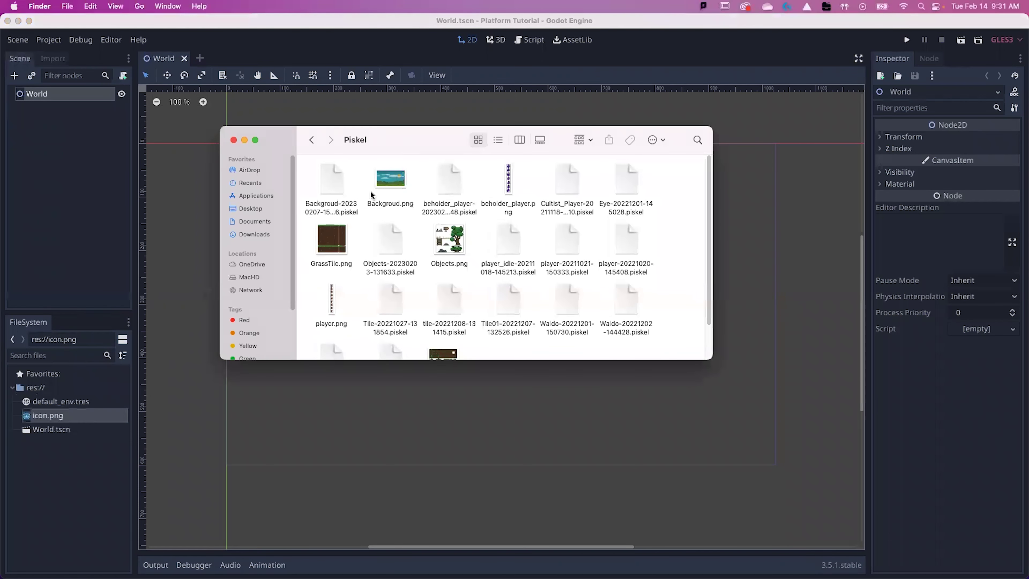
left_click(507, 185)
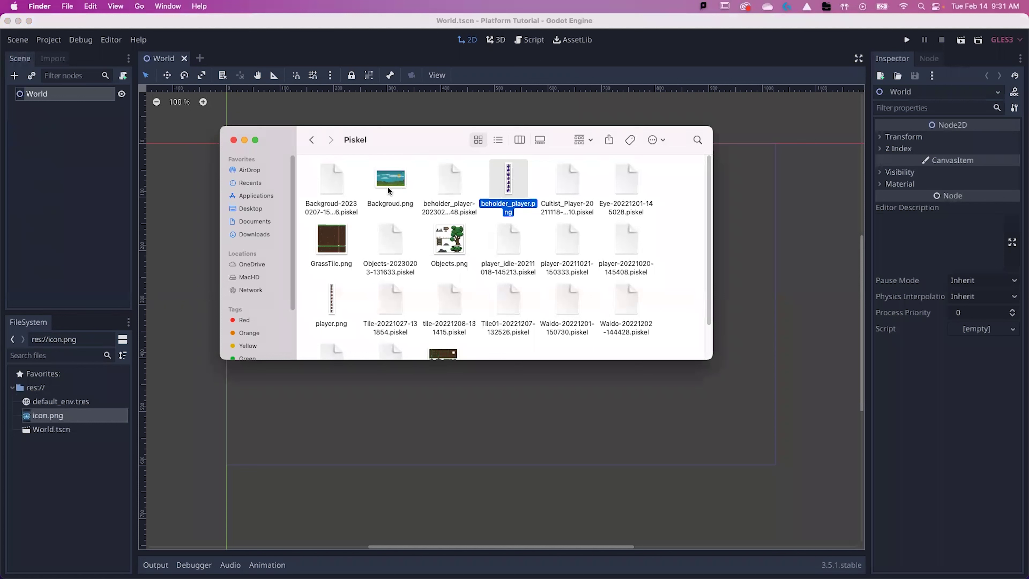
left_click(396, 196)
left_click(377, 189)
left_click(340, 221)
left_click(462, 245)
left_click(509, 187)
Add Backgroud.png, GrassTile.png and Objects.png, then drag all four into Godot's FileSystem dock.
left_click(387, 183, "super")
left_click(332, 241, "super")
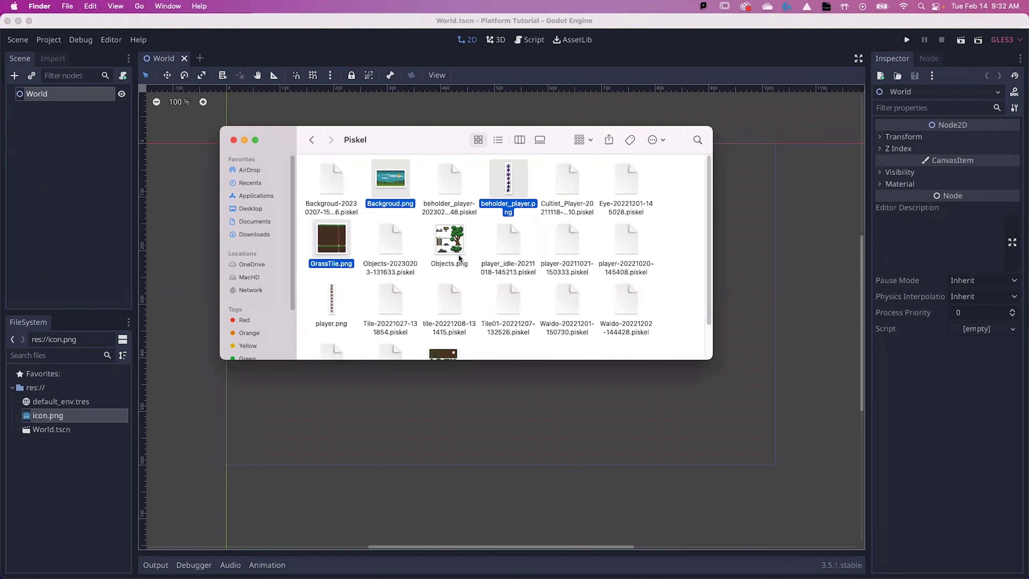
left_click(447, 243, "super")
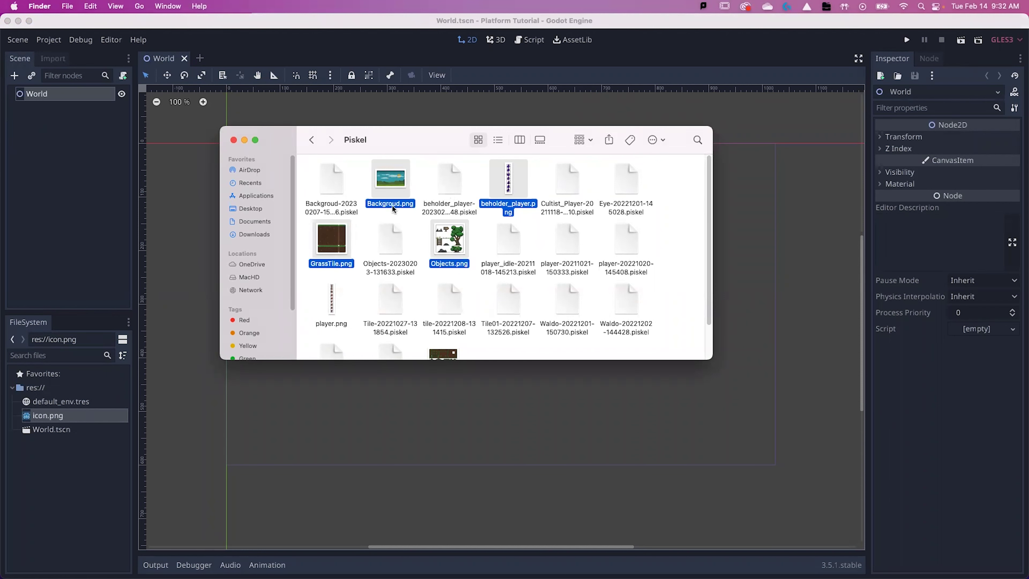
left_click_drag(388, 187, 77, 479)
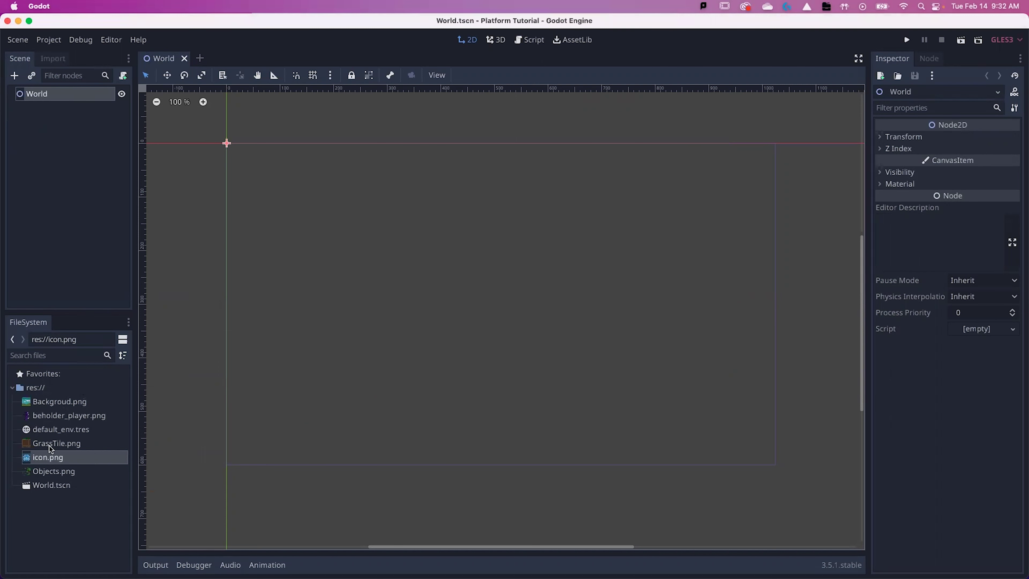
In Project Settings, set window size 320×180 and test size 1280×720.
left_click(52, 42)
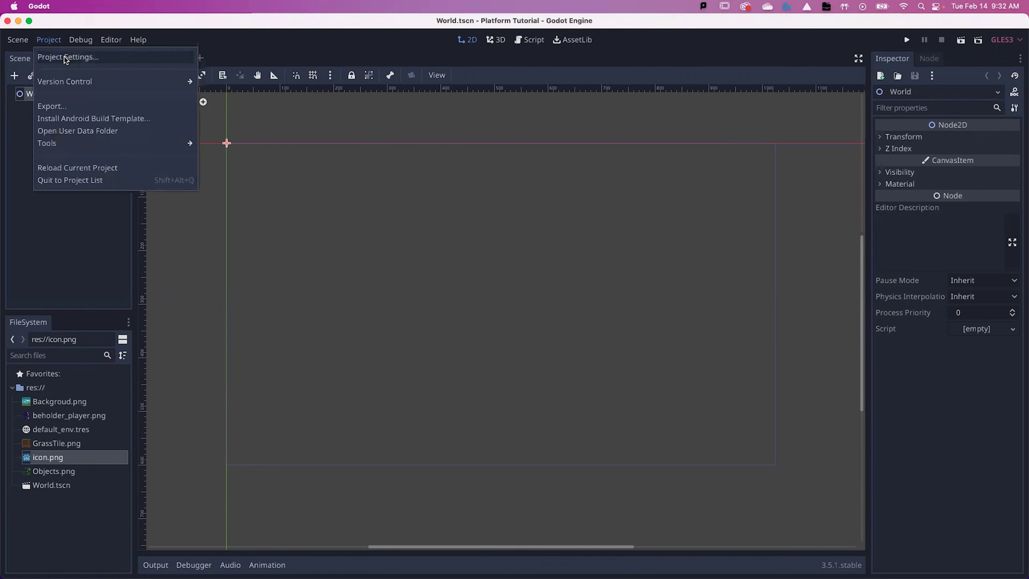
left_click(67, 58)
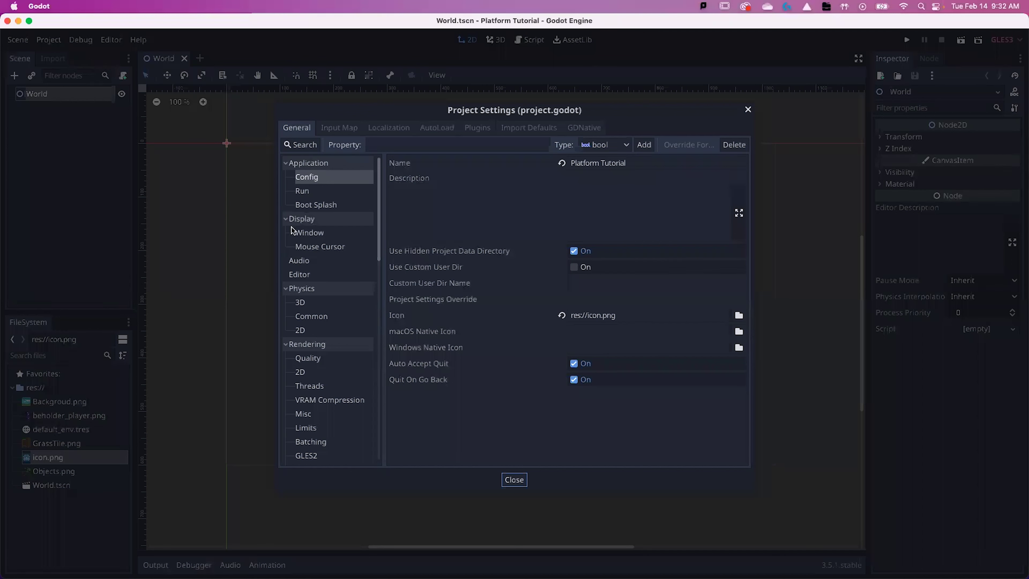
left_click(315, 237)
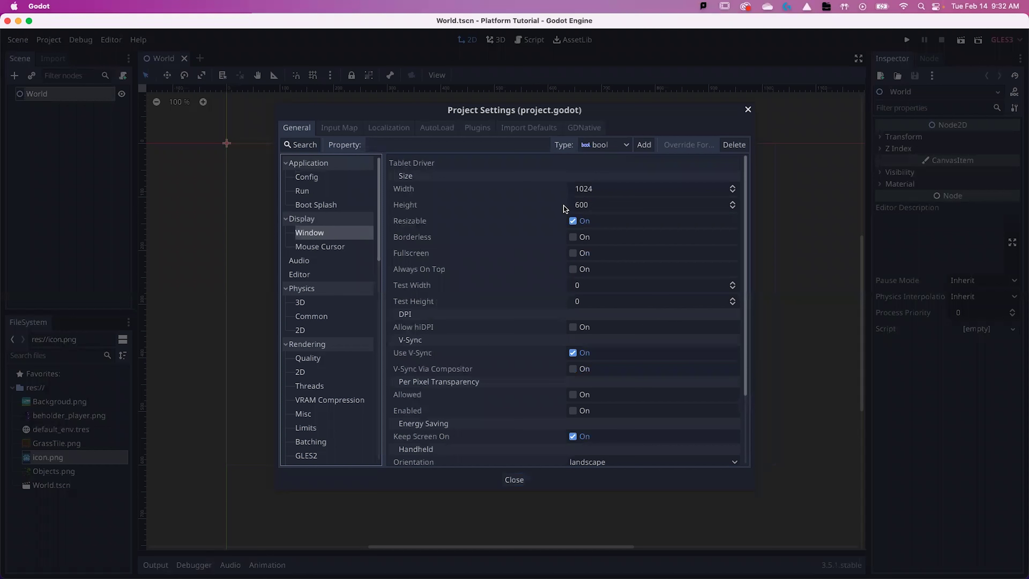
left_click(607, 191)
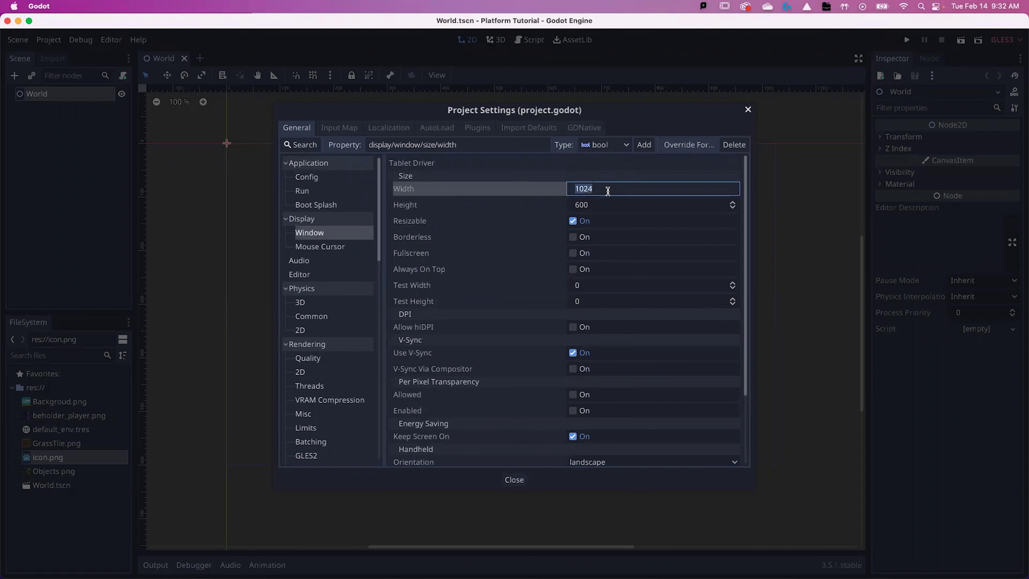
type("320")
left_click(616, 208)
type("180")
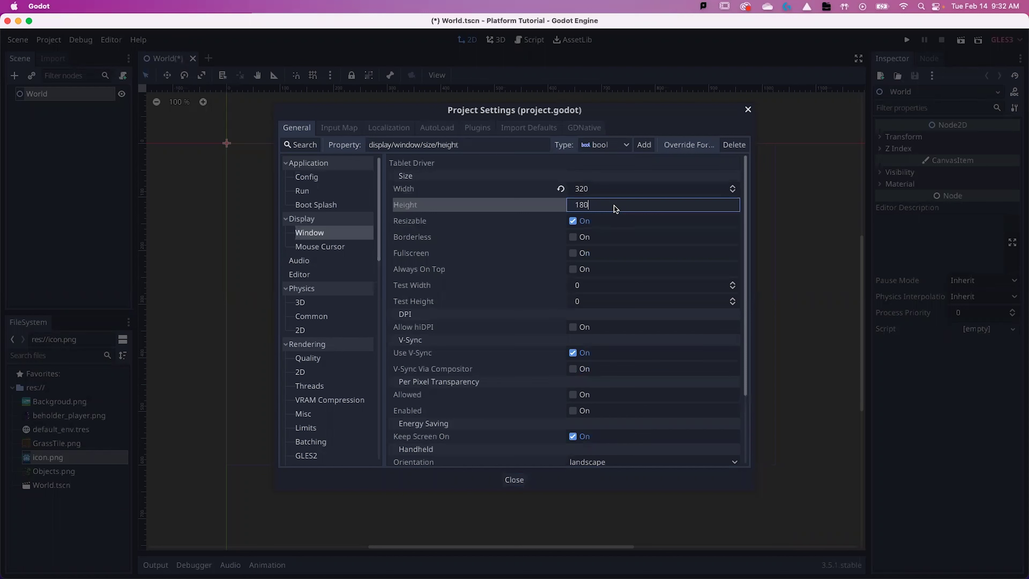
left_click(581, 289)
type("12")
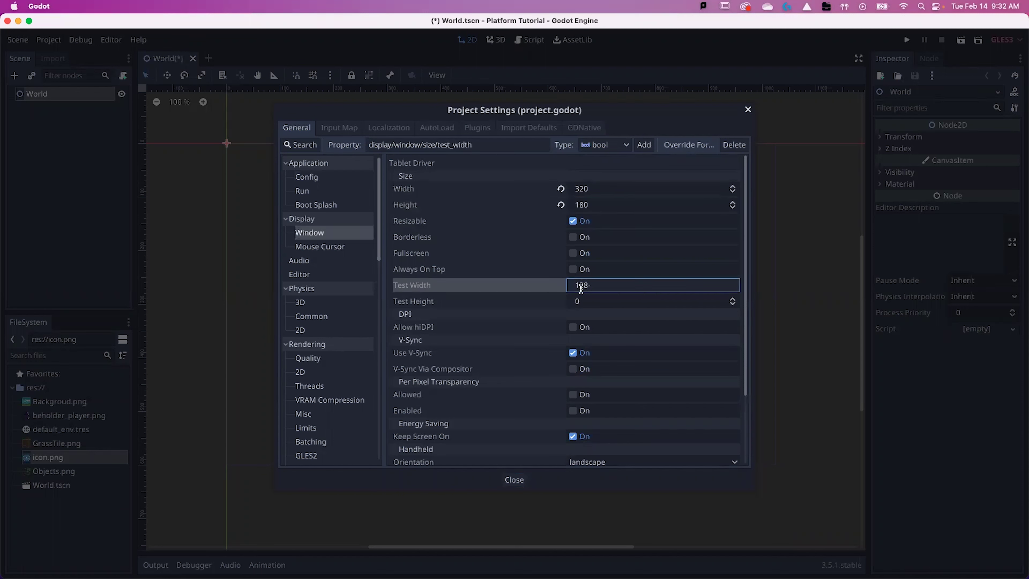
type("80")
left_click(581, 300)
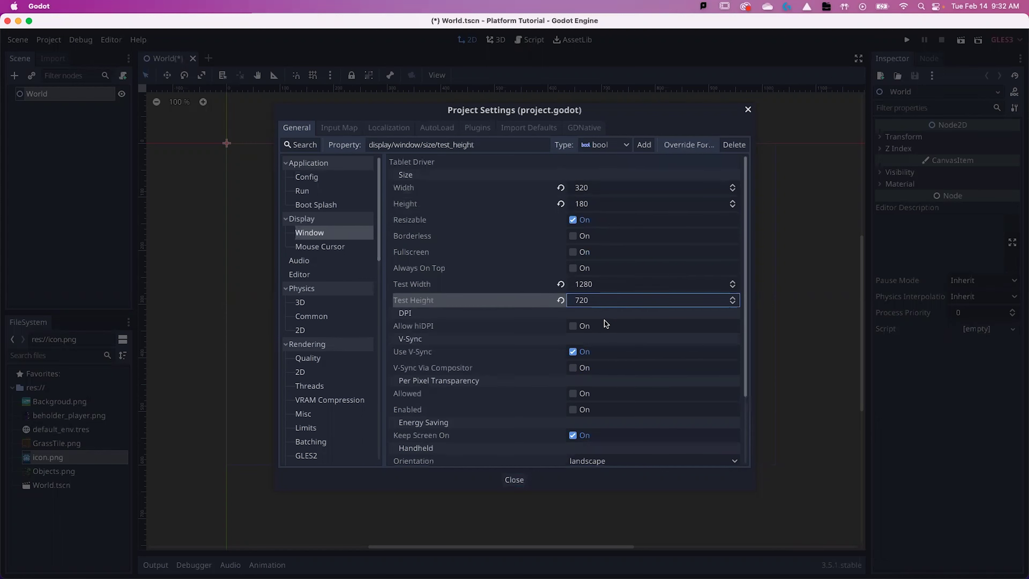
Set window stretch mode to 2d and stretch aspect to keep.
scroll(603, 321, "down", 5)
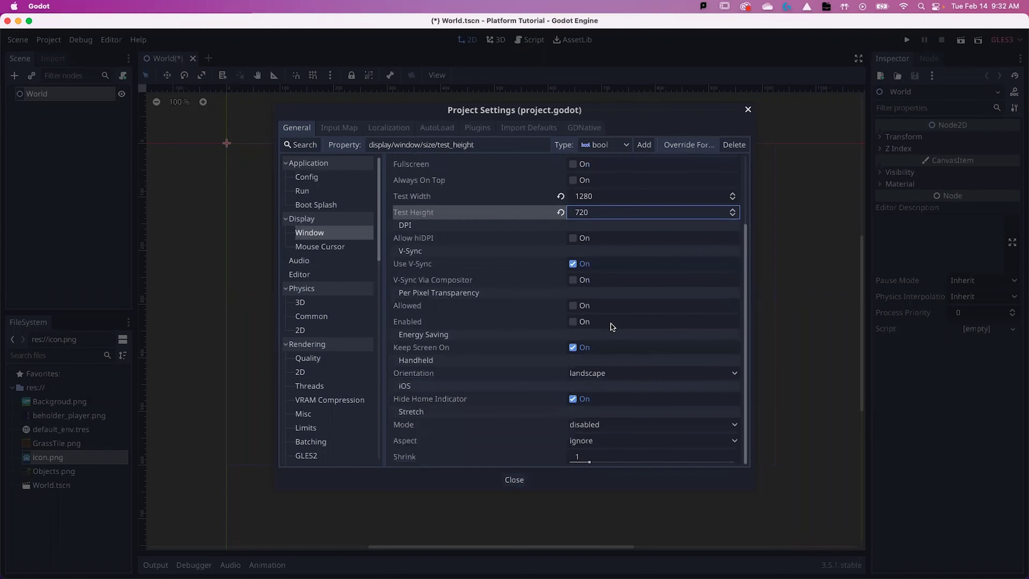
left_click(595, 430)
left_click(590, 454)
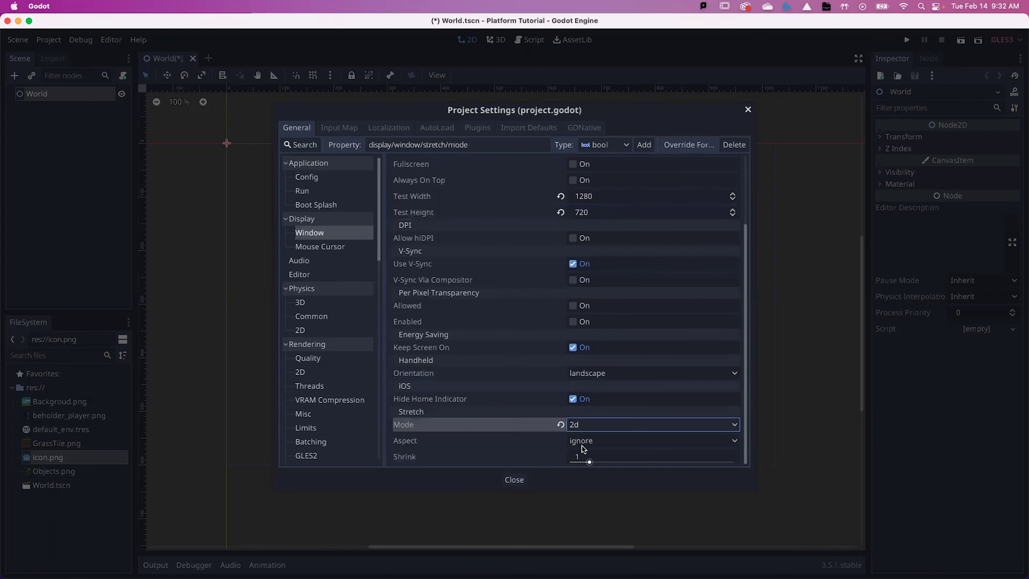
left_click(590, 441)
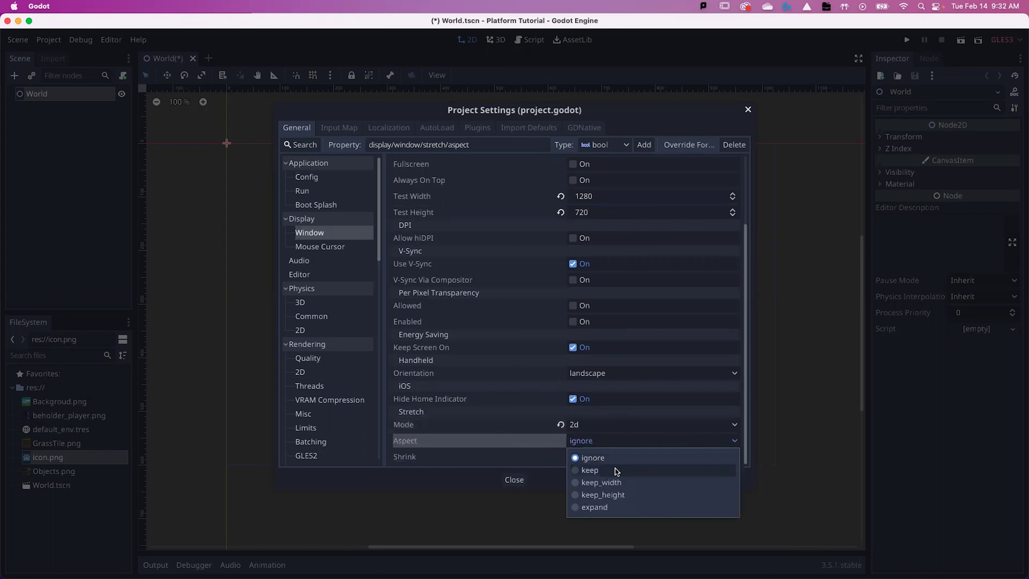
left_click(592, 471)
scroll(553, 315, "up", 5)
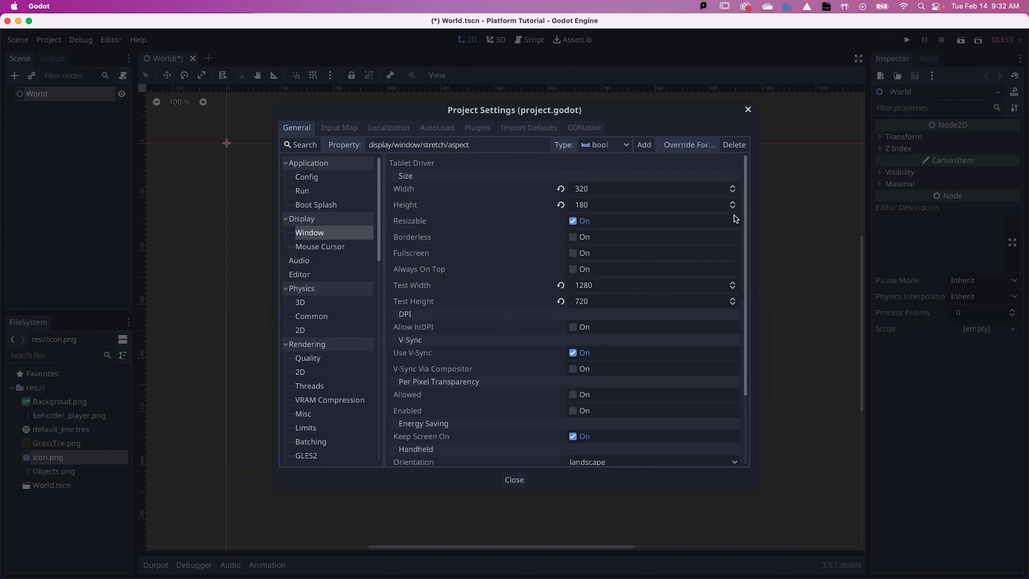
left_click(572, 352)
In the Input Map, bind key A to ui_left.
left_click(337, 130)
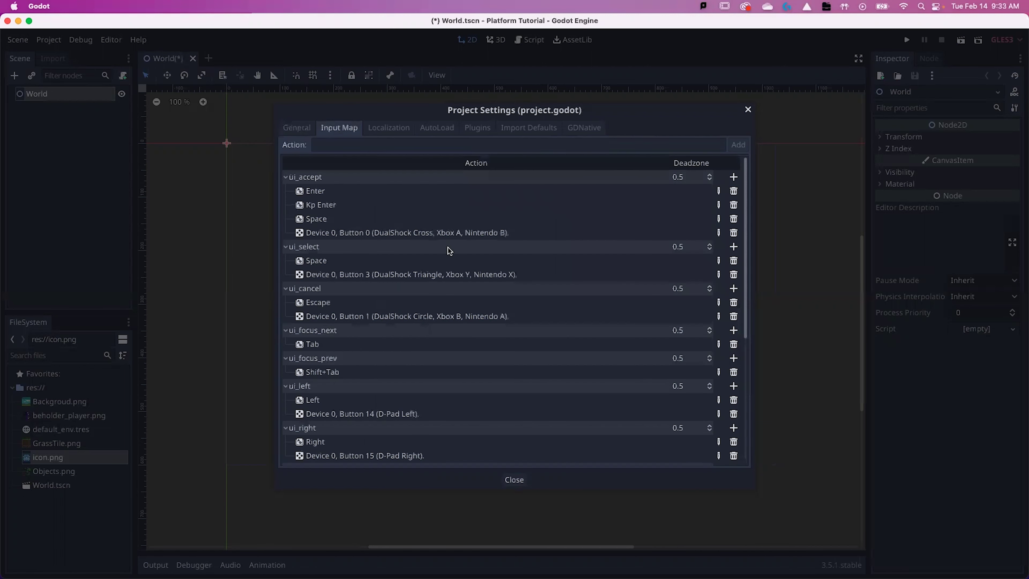
scroll(525, 330, "down", 3)
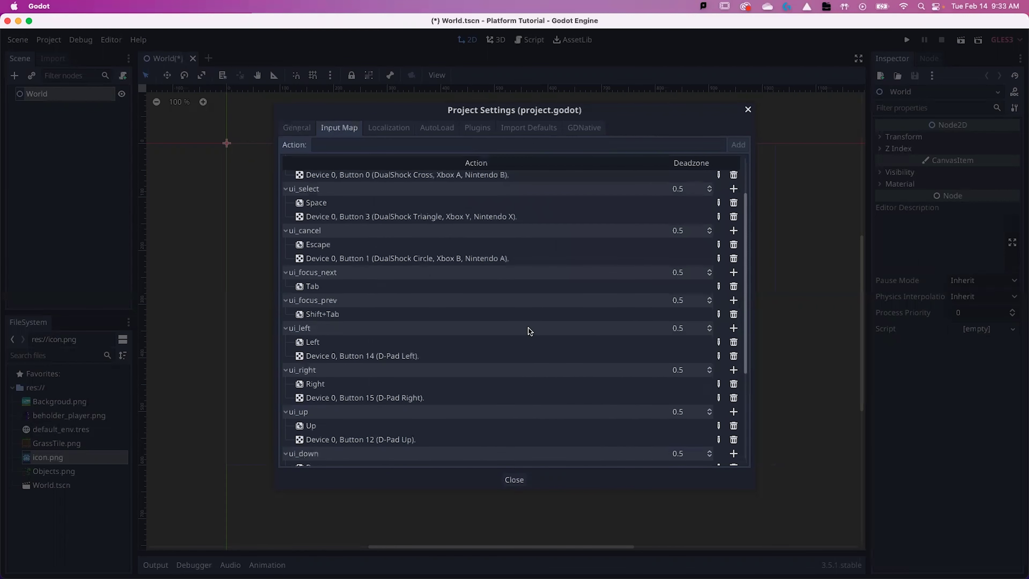
scroll(338, 344, "down", 1)
scroll(338, 344, "down", 1)
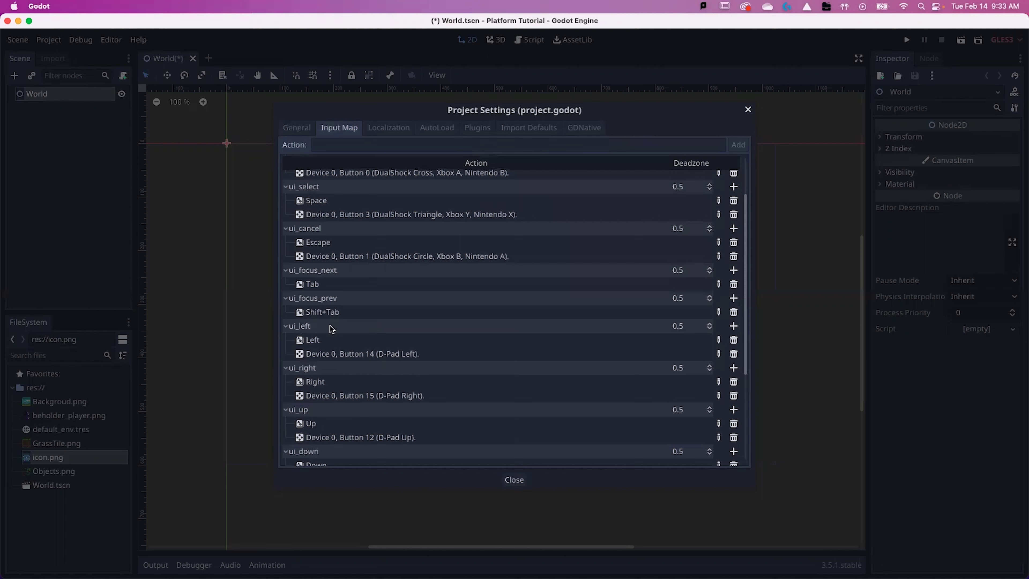
scroll(318, 420, "down", 1)
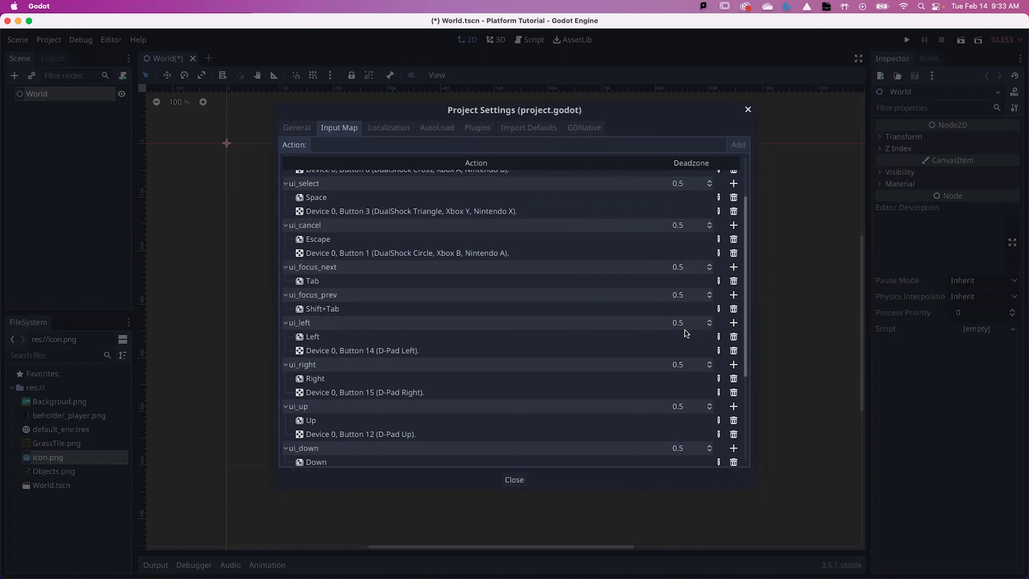
scroll(356, 327, "down", 1)
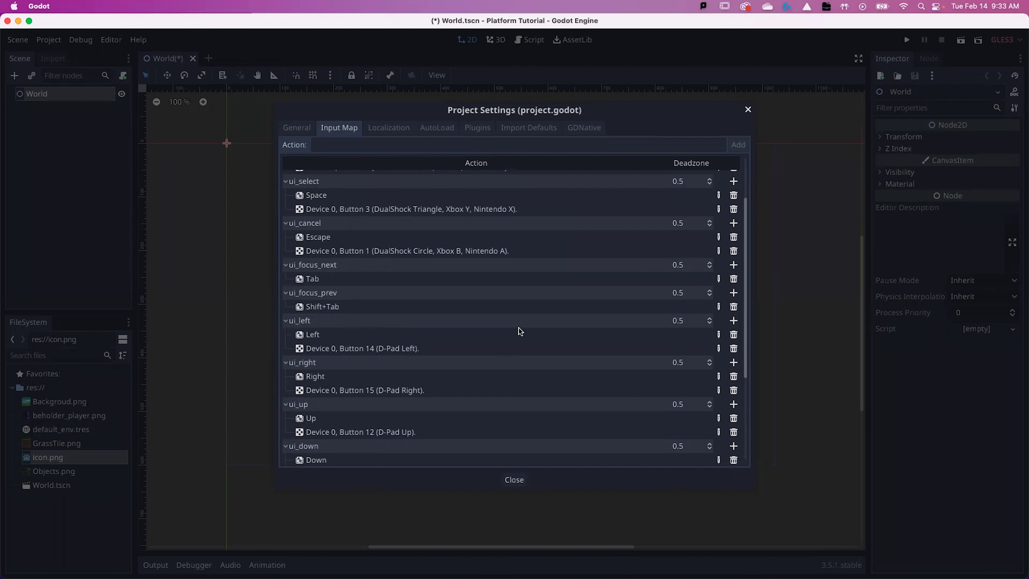
left_click(734, 321)
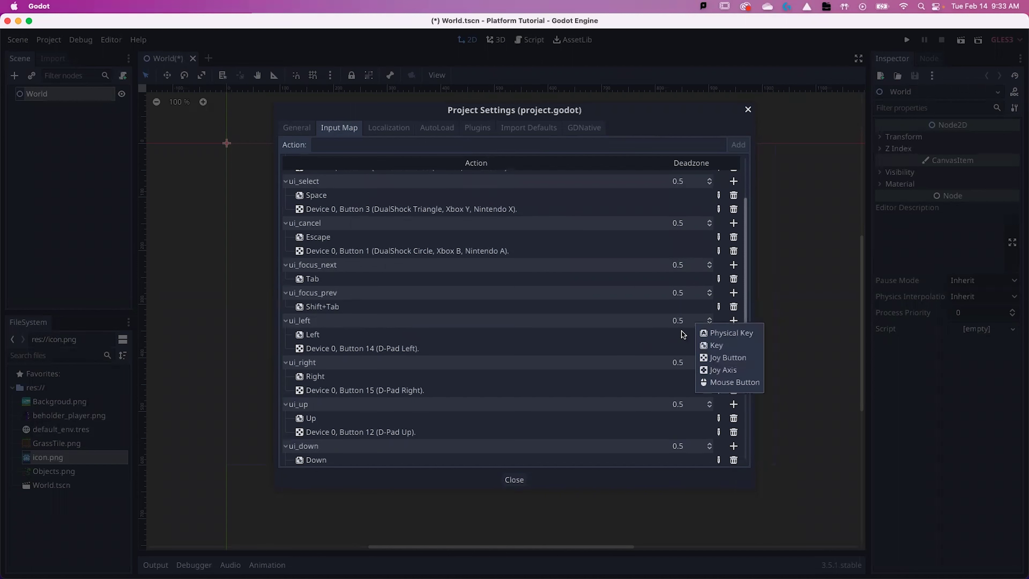
left_click(732, 348)
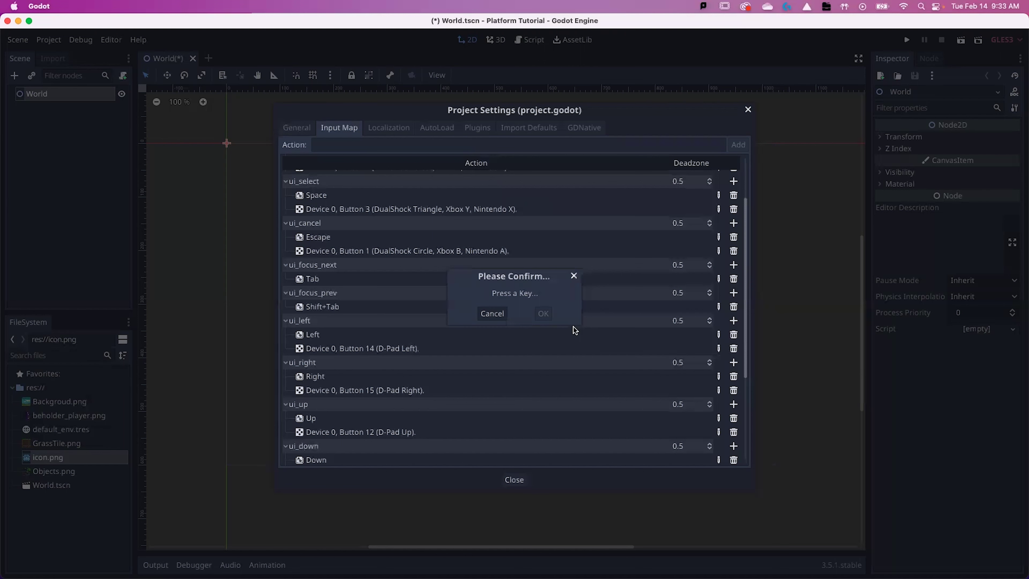
key("a")
left_click(545, 315)
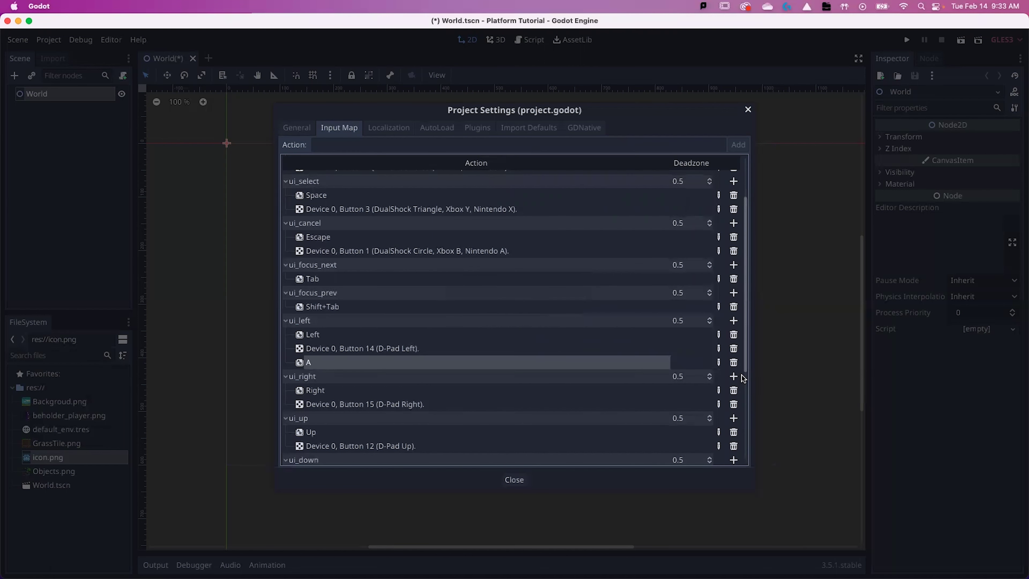
Bind key D to ui_right.
left_click(734, 376)
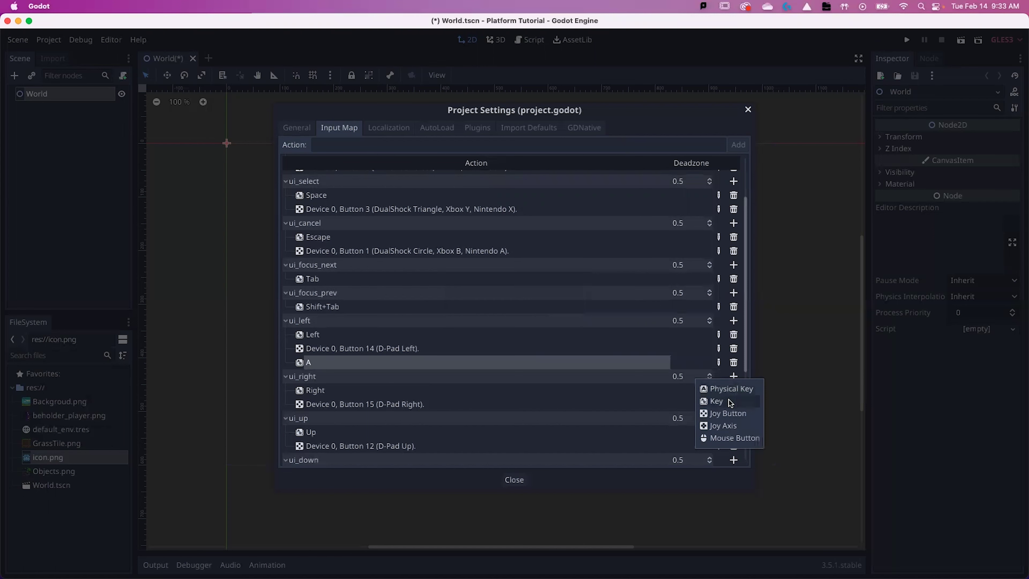
left_click(715, 404)
key("d")
left_click(542, 313)
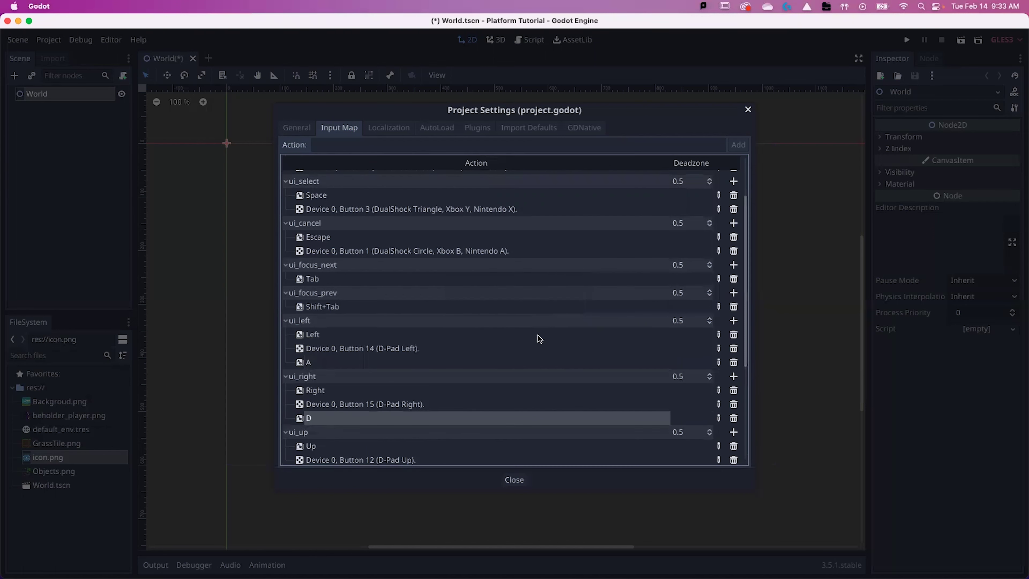
Bind the Space key to ui_up.
scroll(392, 415, "down", 1)
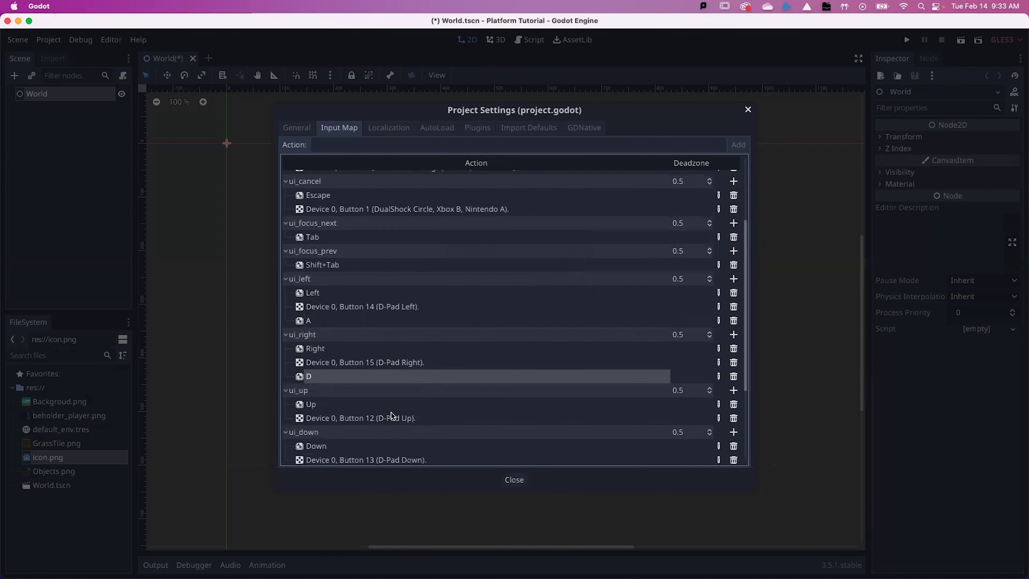
left_click(733, 390)
left_click(716, 415)
key("space")
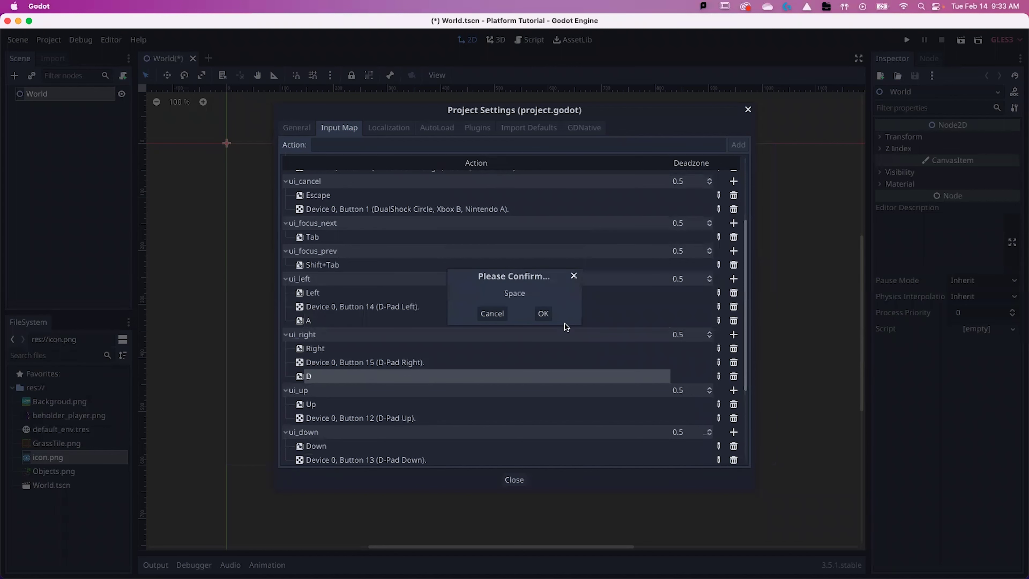
left_click(542, 313)
scroll(539, 380, "down", 3)
scroll(446, 368, "up", 2)
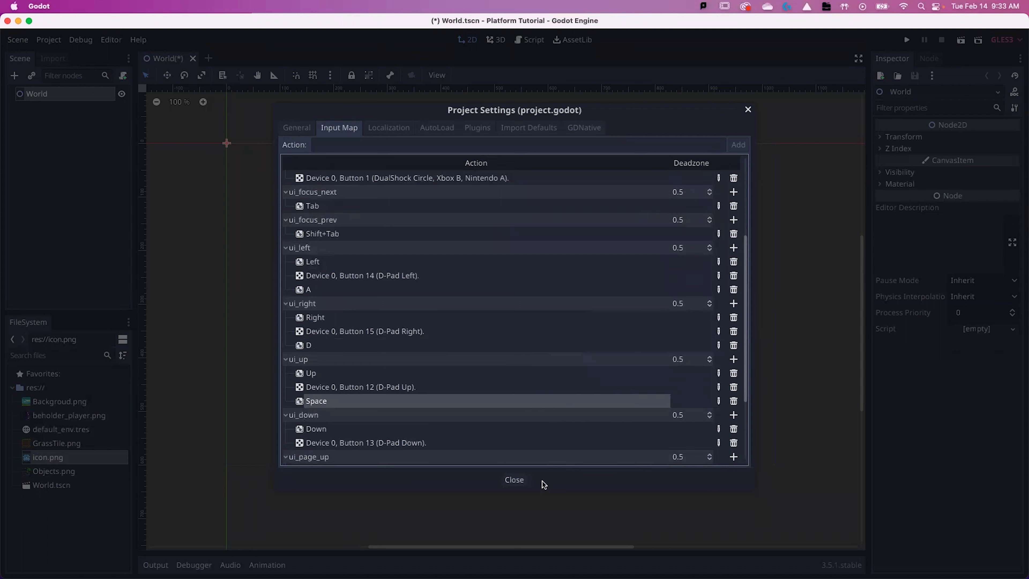
Close Project Settings and save the World scene.
left_click(522, 480)
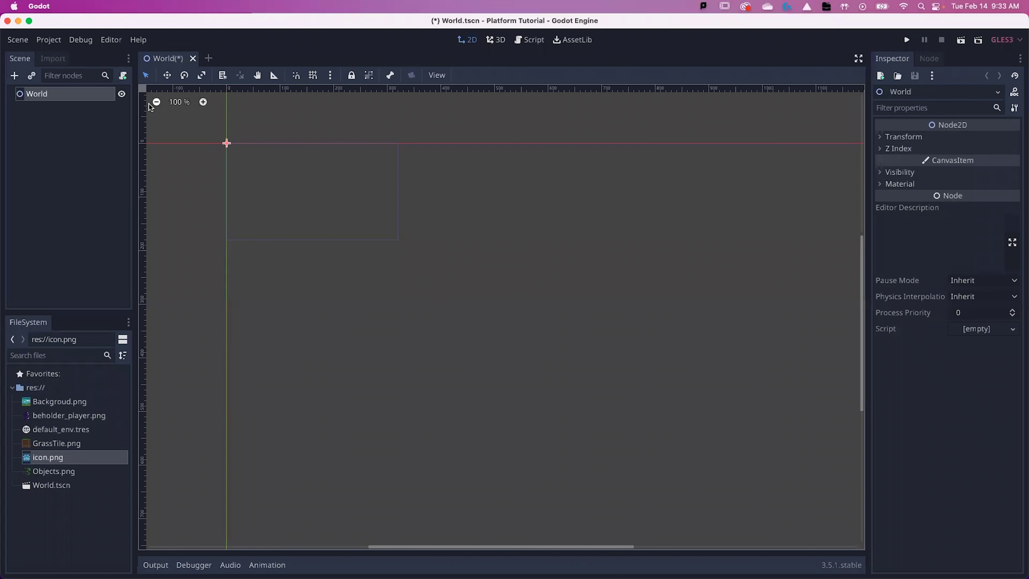
left_click(12, 41)
left_click(62, 134)
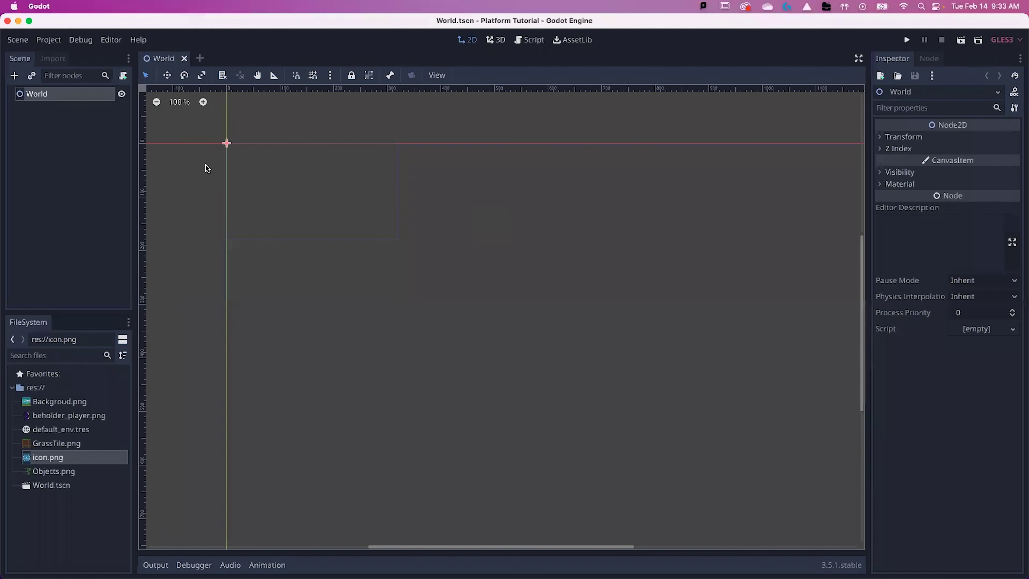
Create a new scene with a KinematicBody2D root node named Player.
left_click(201, 59)
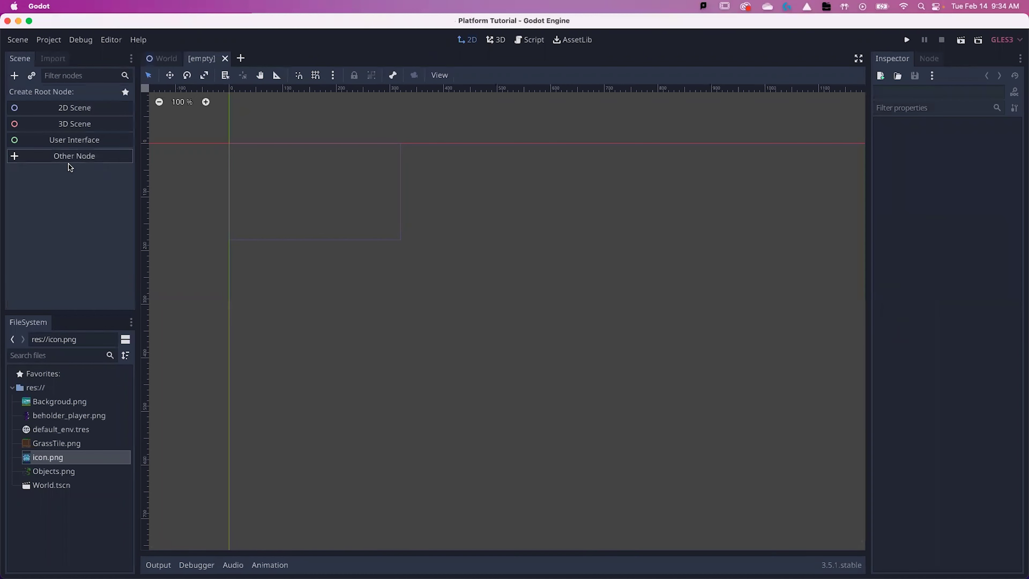
left_click(63, 159)
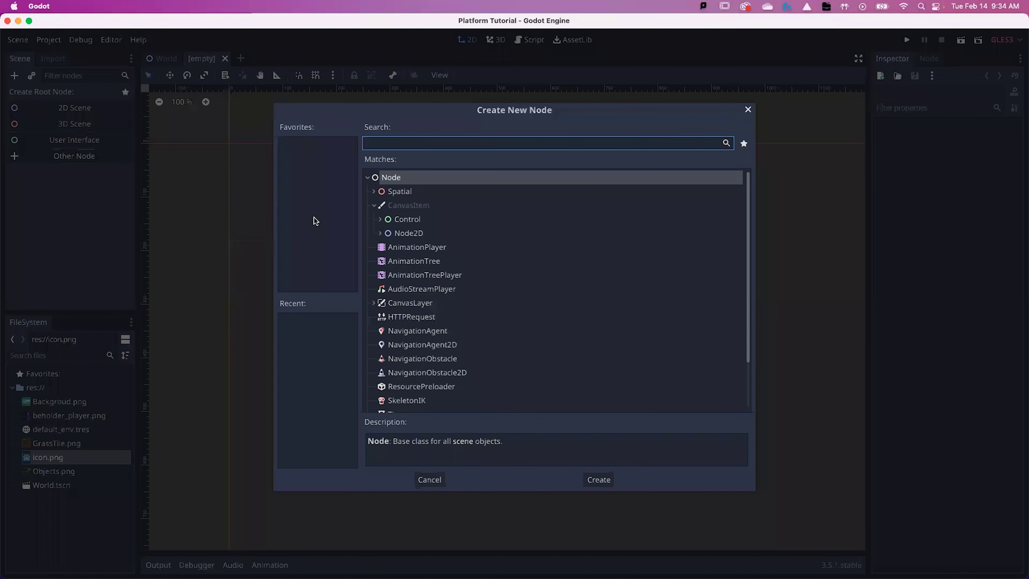
type("kin")
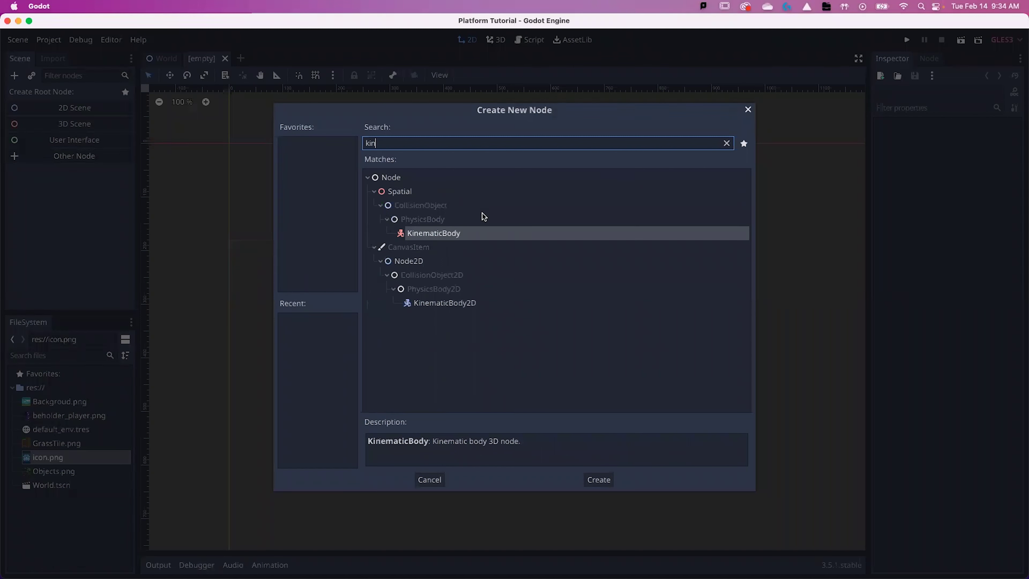
left_click(474, 304)
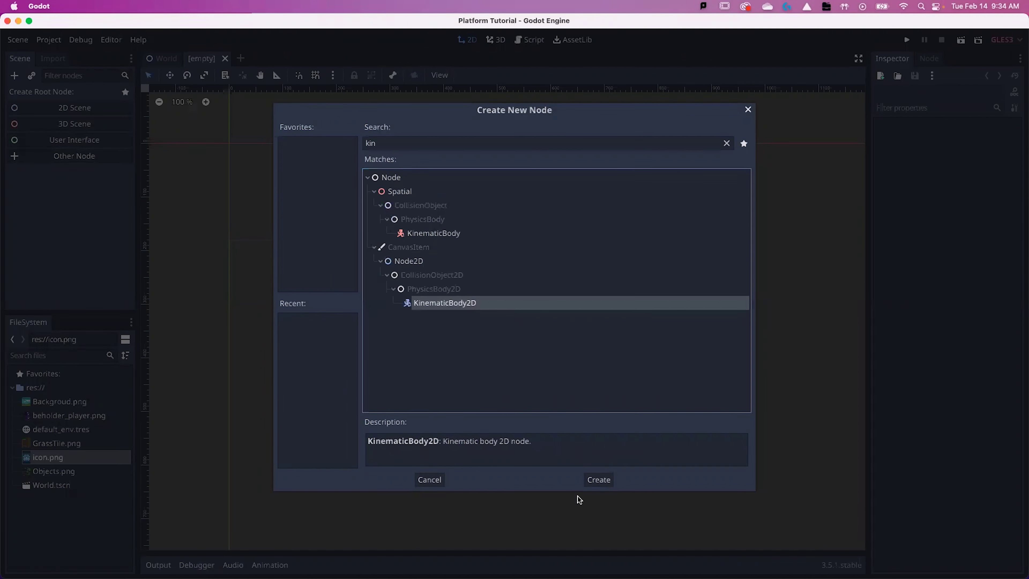
left_click(598, 479)
double_click(57, 94)
type("Playe")
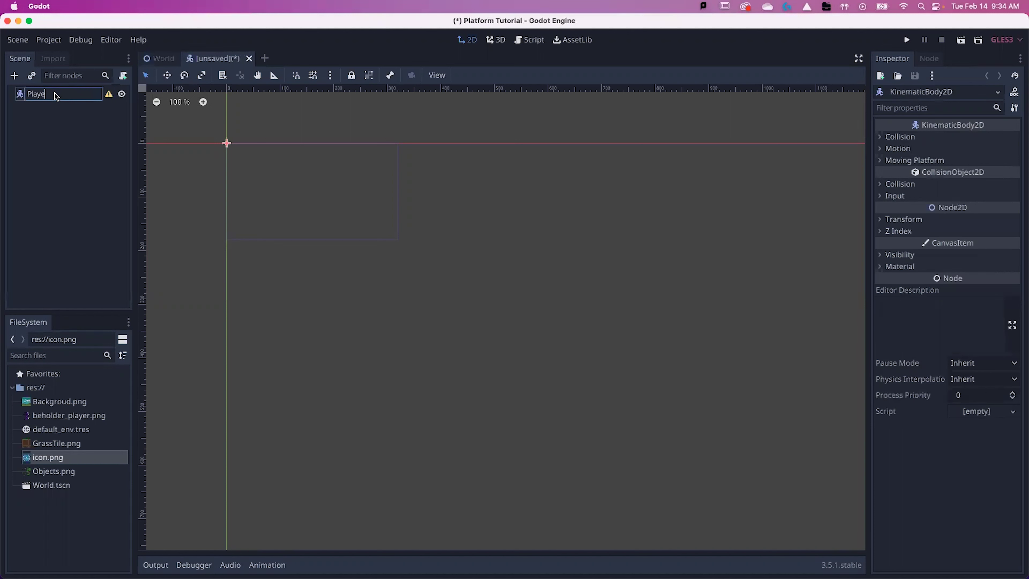
type("r")
key("Return")
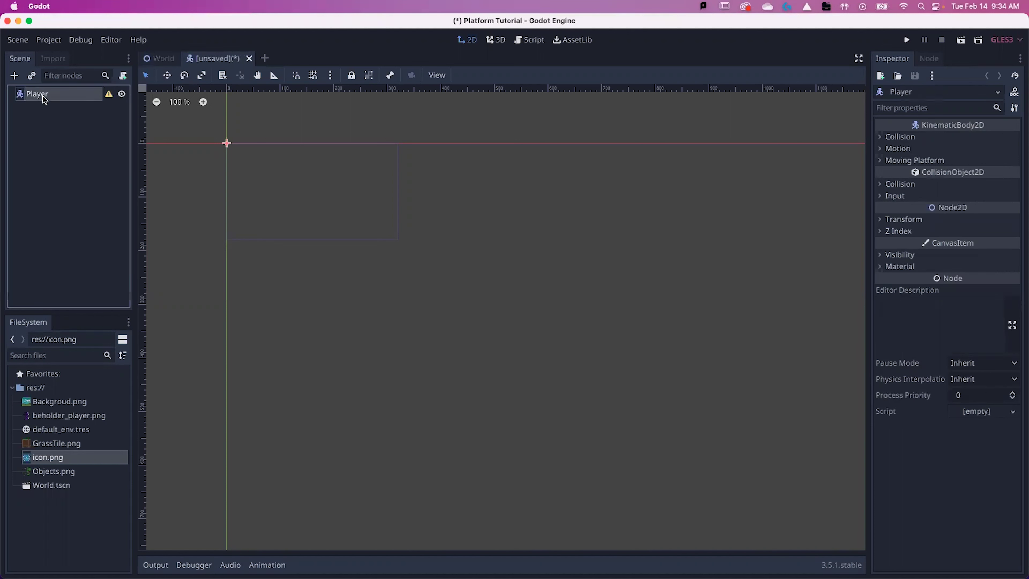
Add Sprite and AnimationPlayer child nodes under Player.
left_click(14, 76)
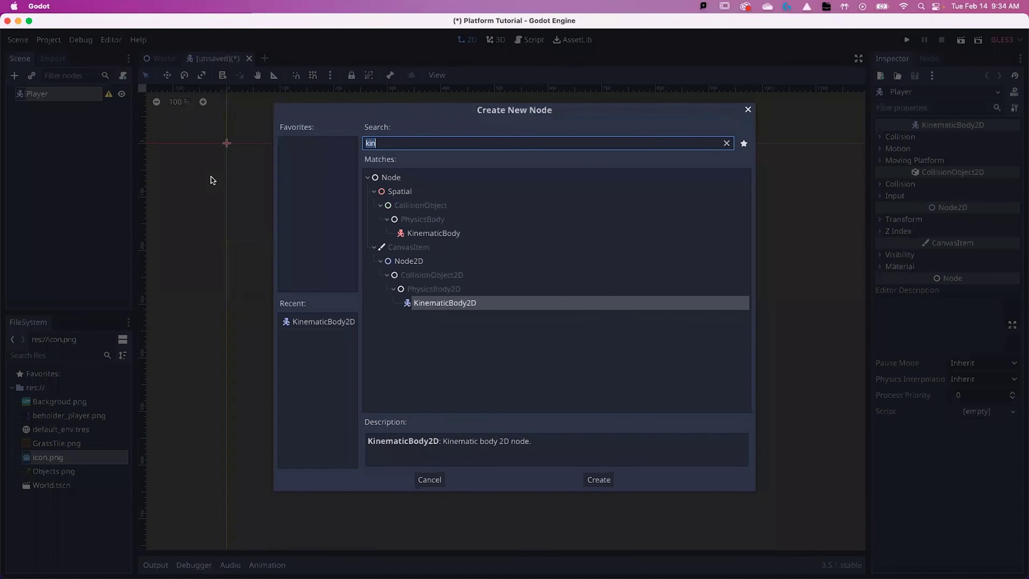
type("sprite")
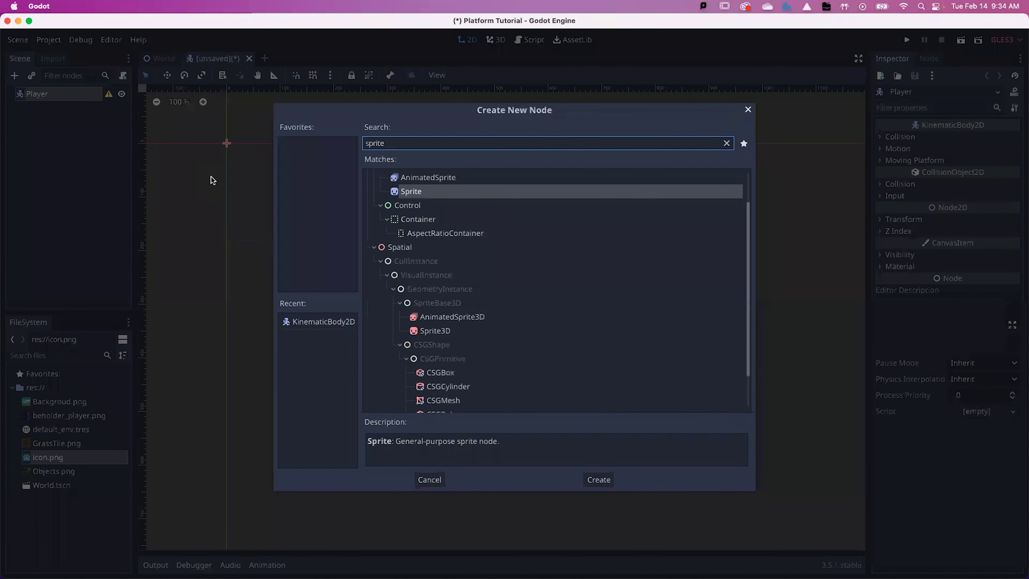
left_click(410, 192)
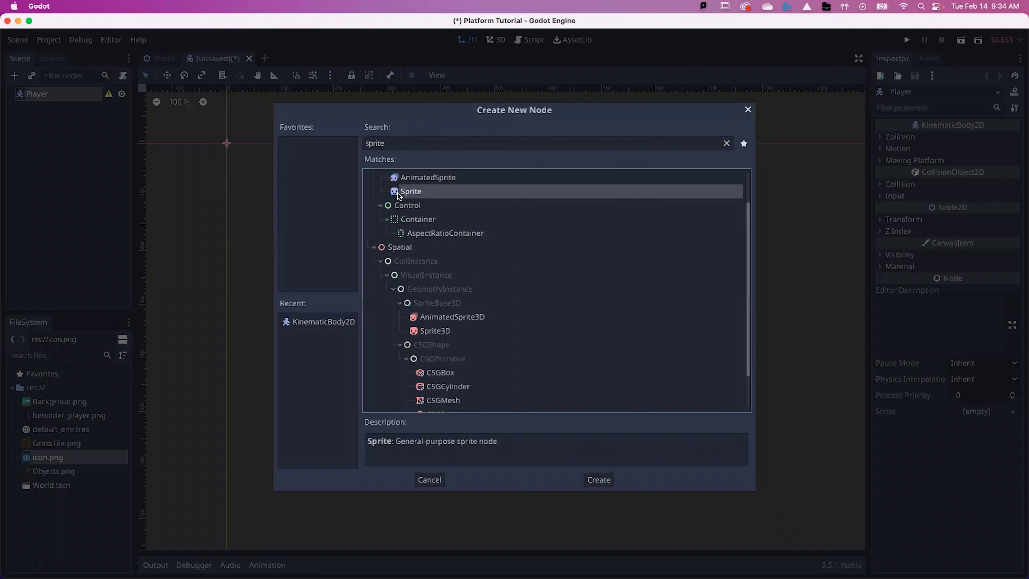
left_click(602, 481)
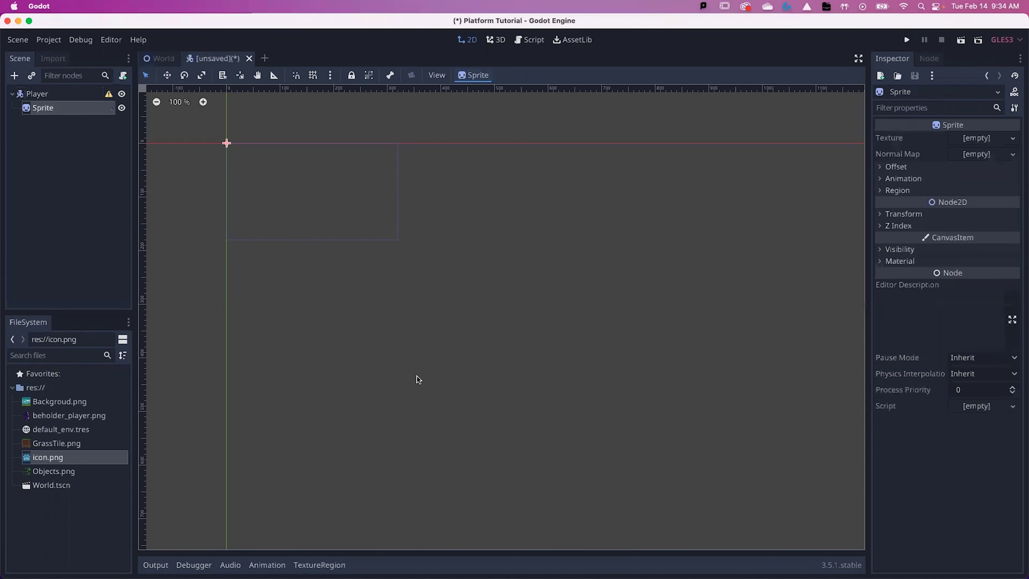
left_click(44, 97)
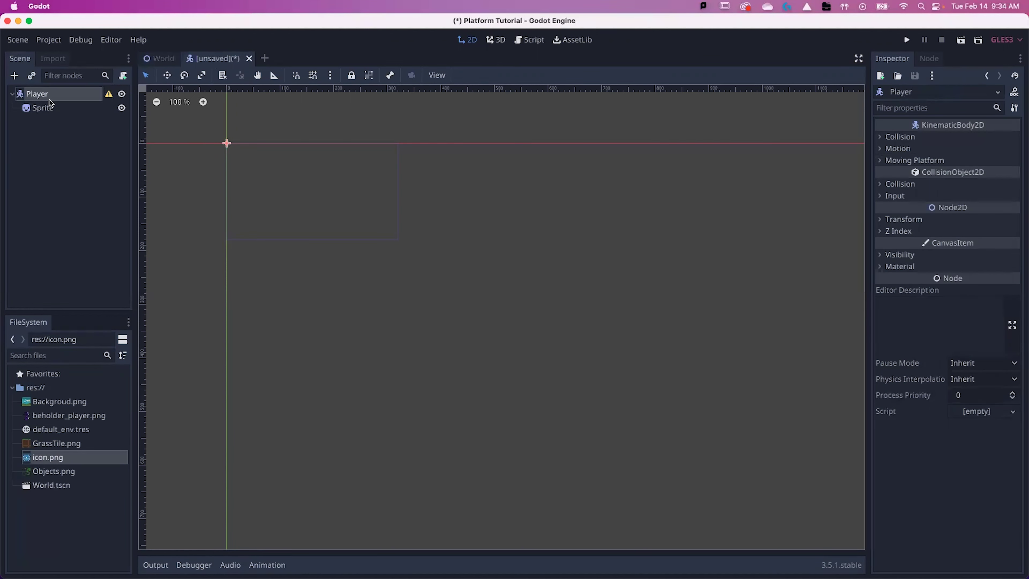
left_click(15, 76)
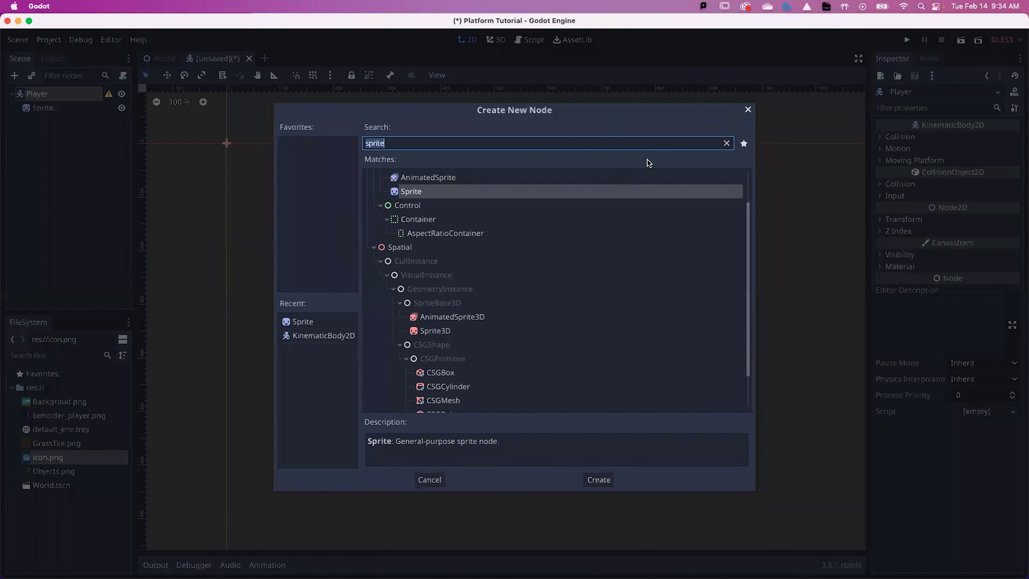
left_click(726, 144)
left_click(415, 250)
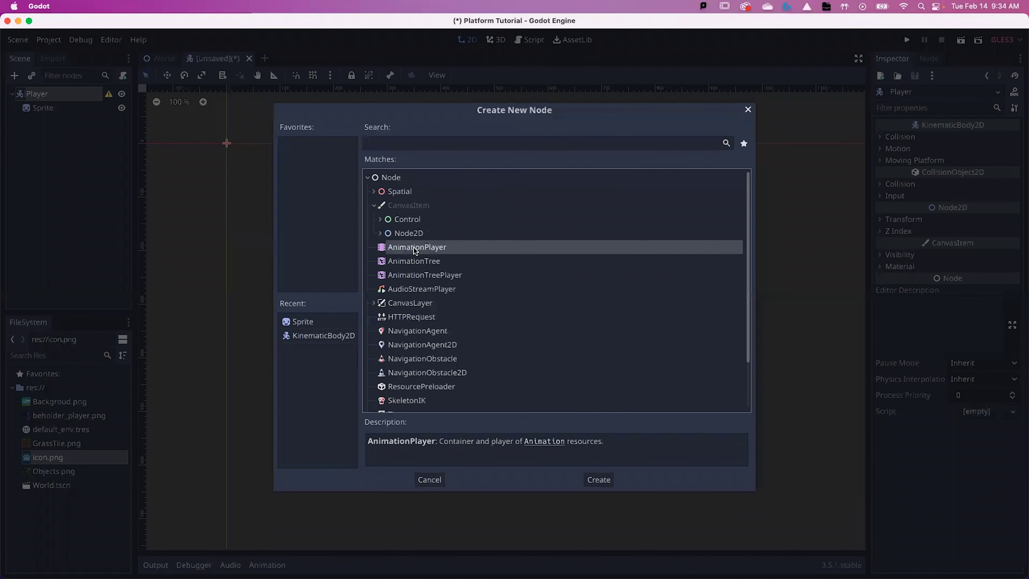
left_click(598, 480)
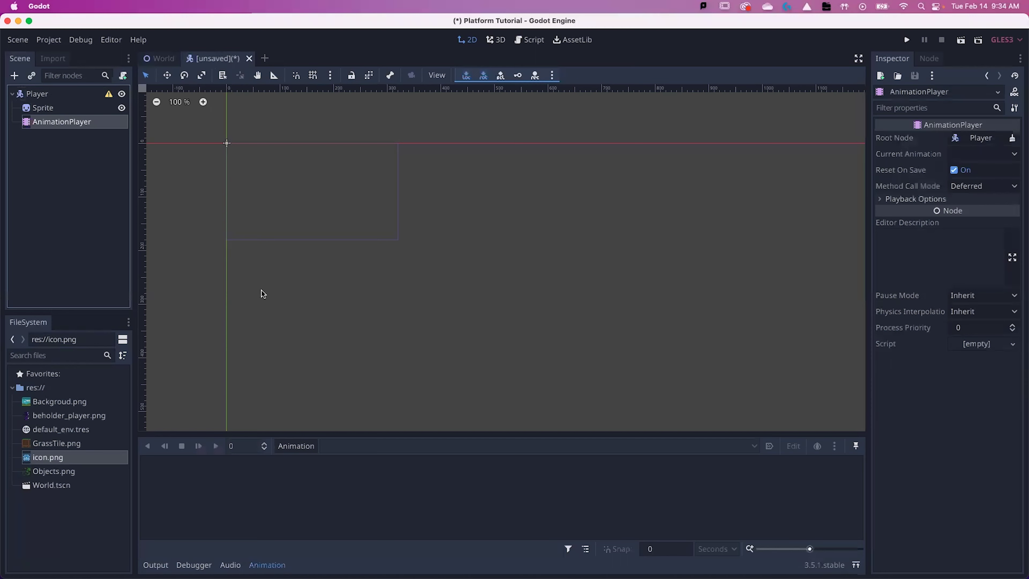
Add CollisionShape2D and RemoteTransform2D child nodes under Player.
left_click(33, 96)
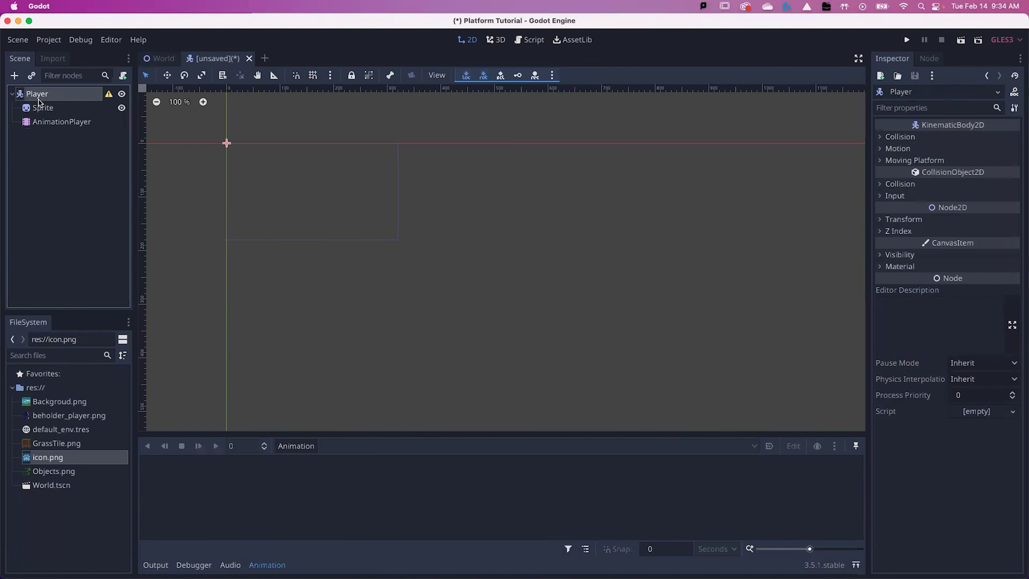
left_click(14, 75)
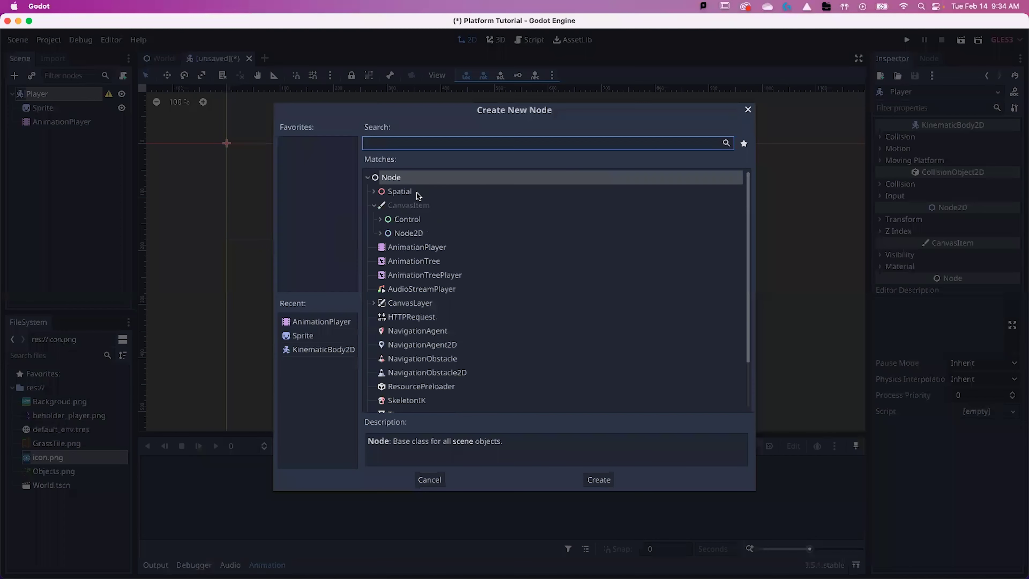
type("col")
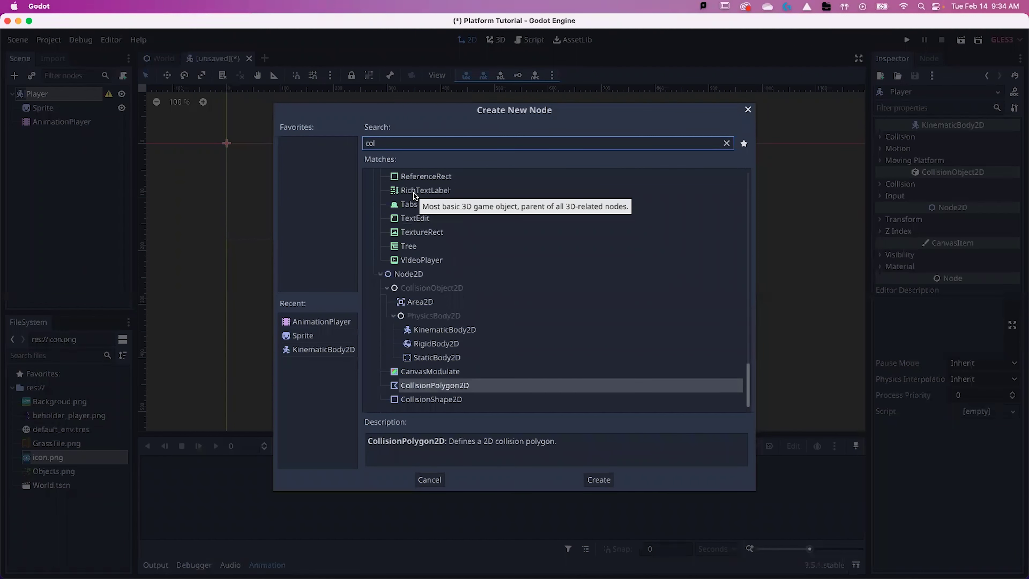
type("l")
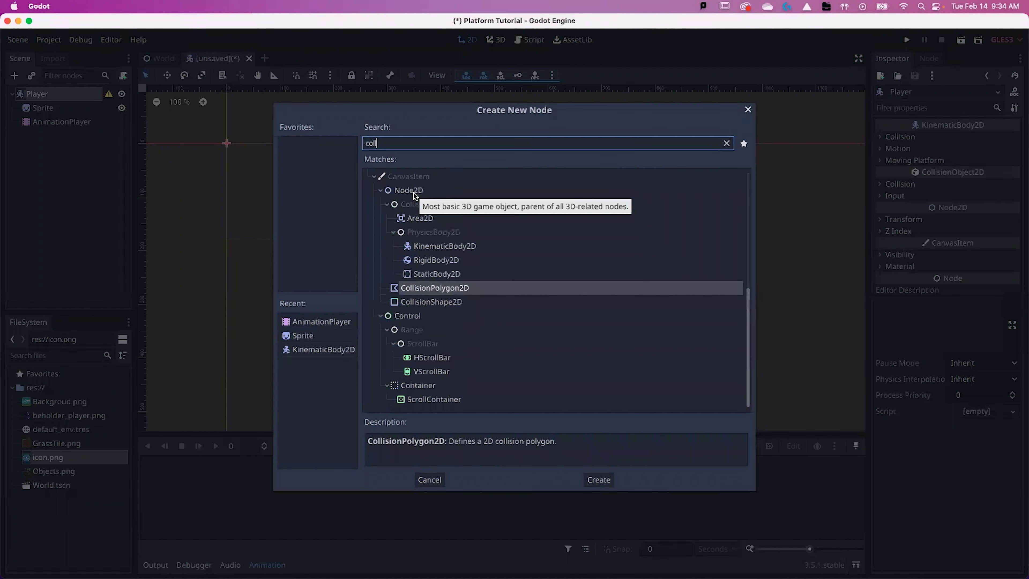
left_click(424, 303)
left_click(599, 480)
left_click(40, 96)
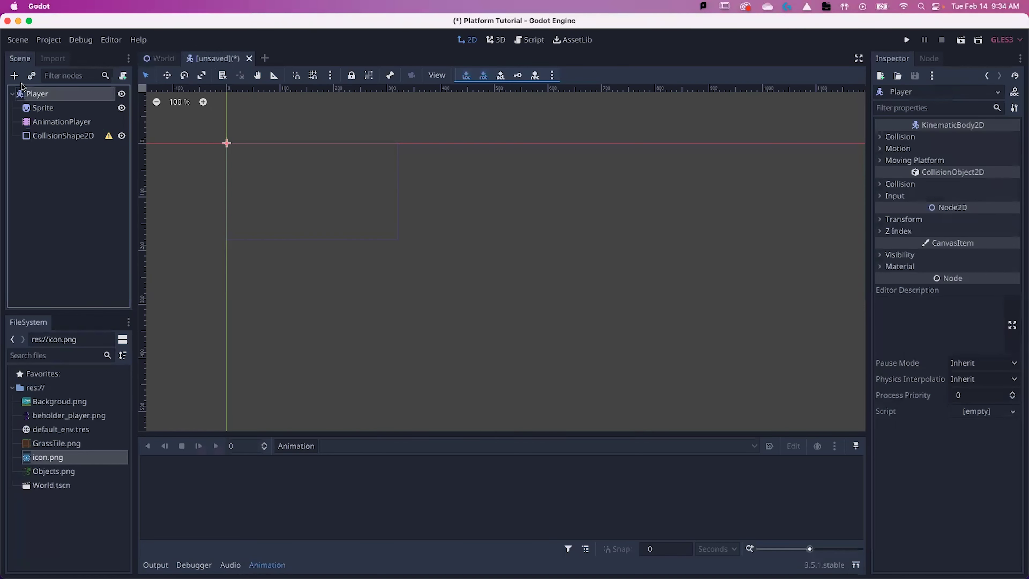
left_click(15, 76)
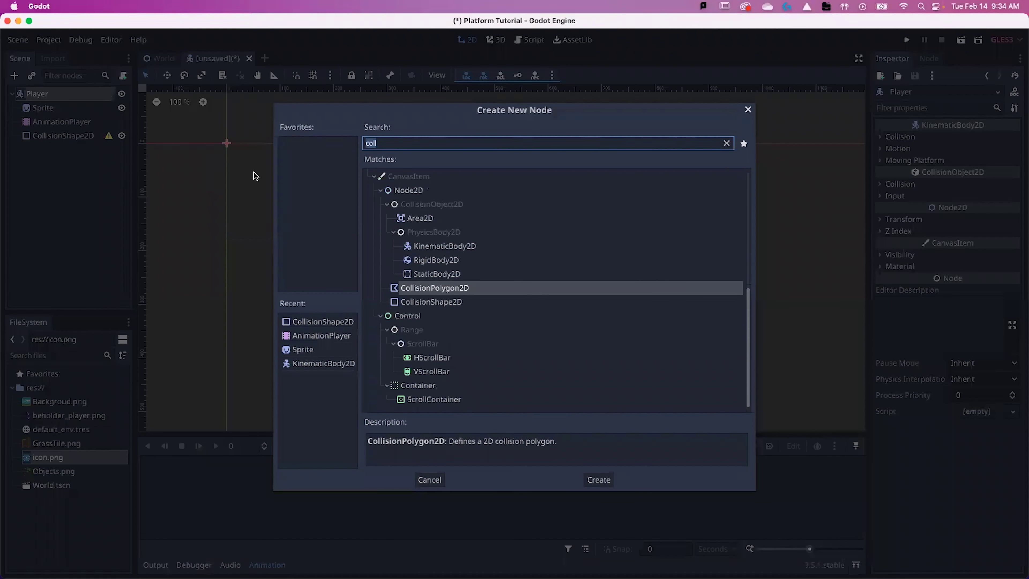
type("remo")
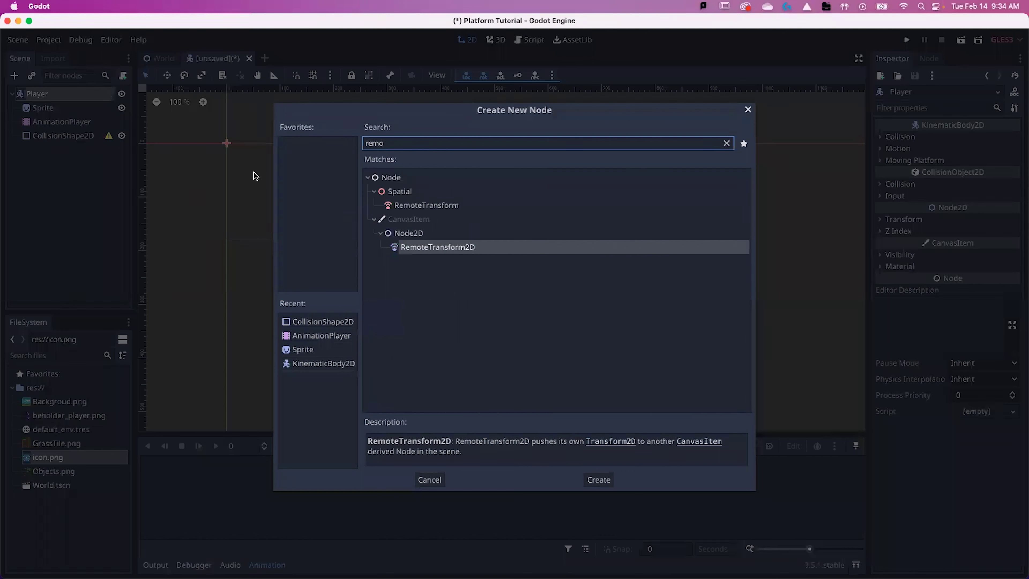
left_click(450, 248)
left_click(598, 479)
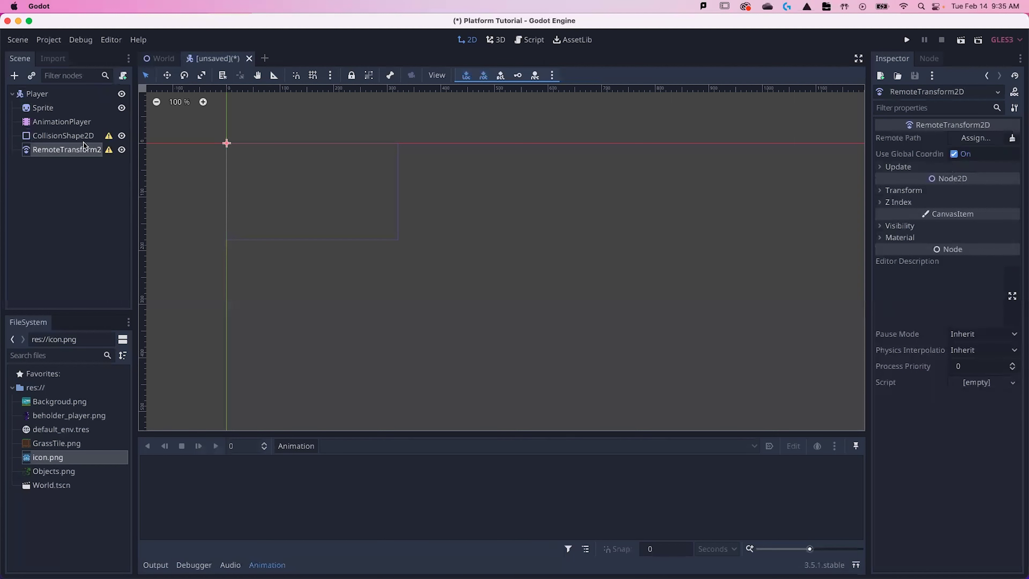
Load beholder_player.png as the Sprite node's Texture in the Inspector.
left_click(50, 109)
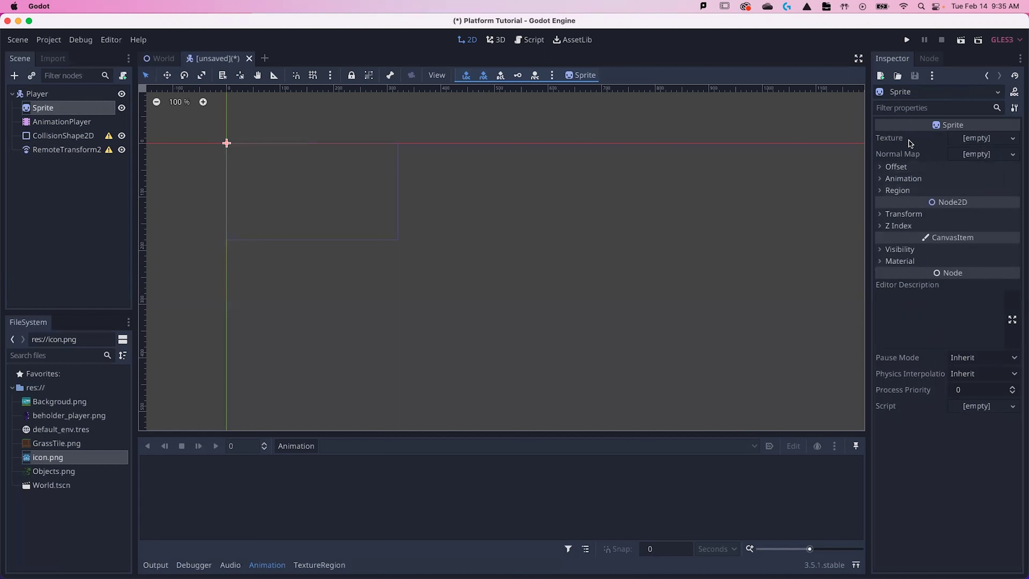
left_click(970, 138)
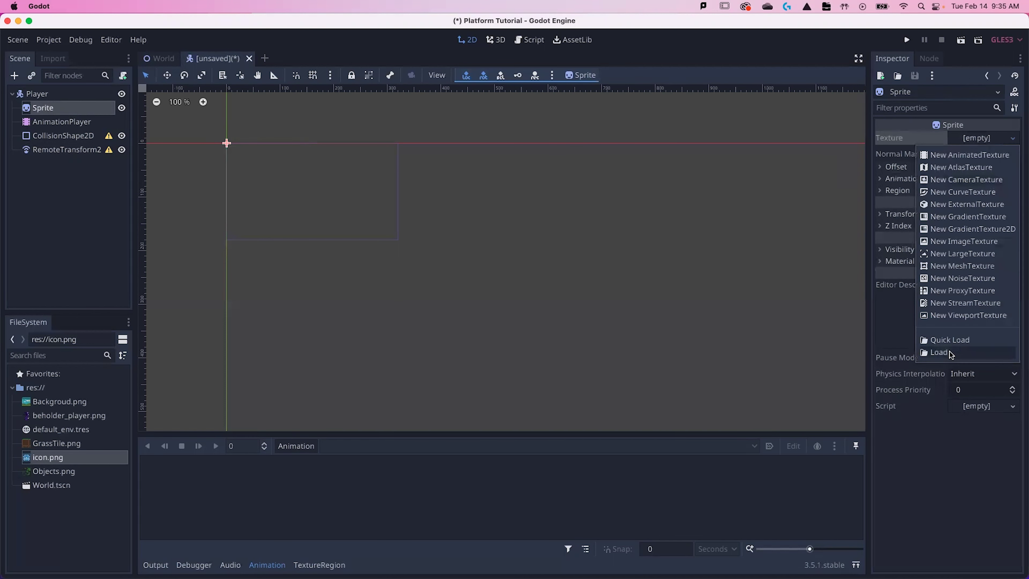
left_click(940, 352)
left_click(302, 158)
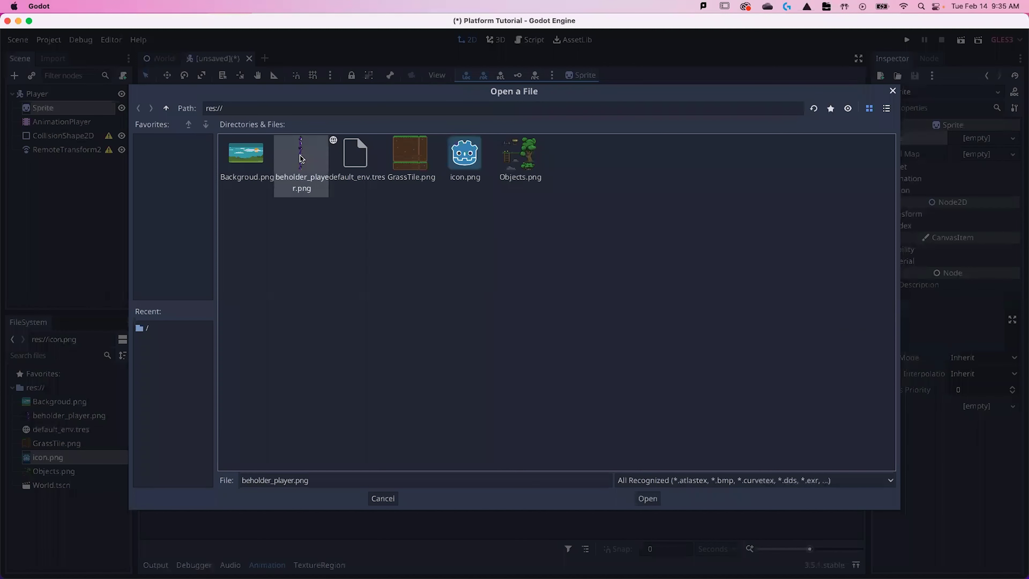
left_click(647, 499)
scroll(315, 268, "up", 4)
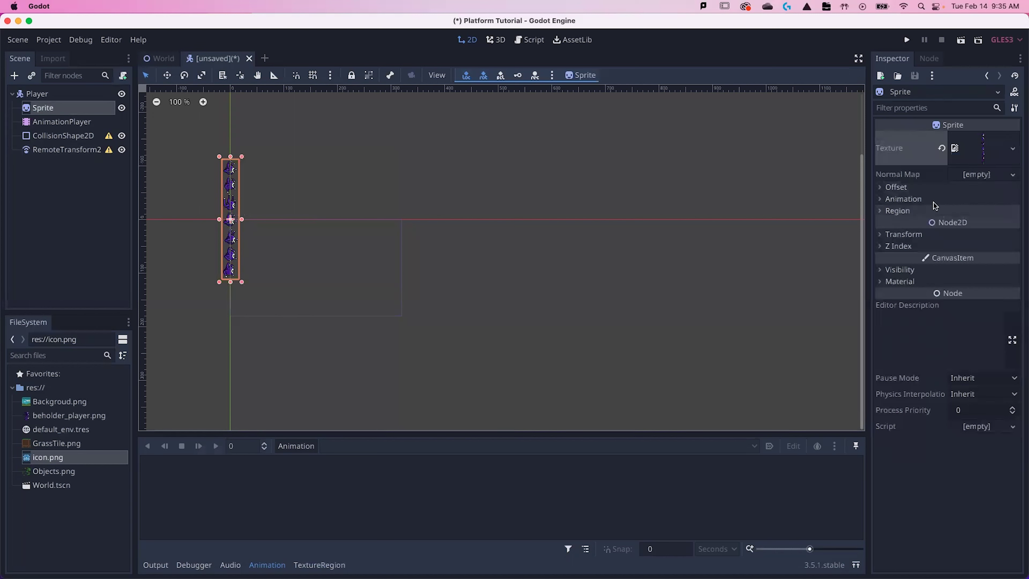
Set the Sprite's Vframes to 7, then test the Frame value and return it to 0.
left_click(909, 201)
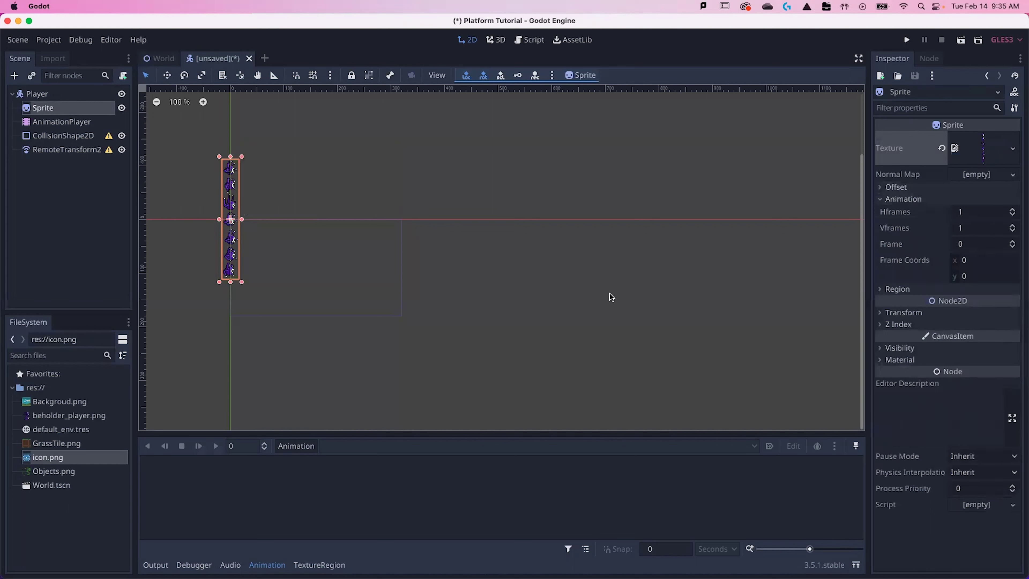
left_click(964, 229)
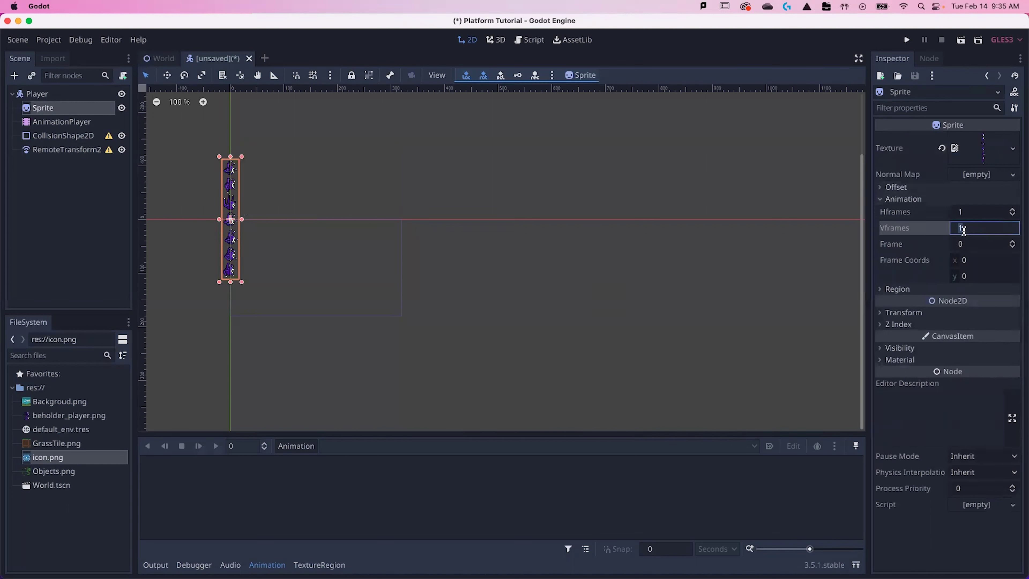
key("Return")
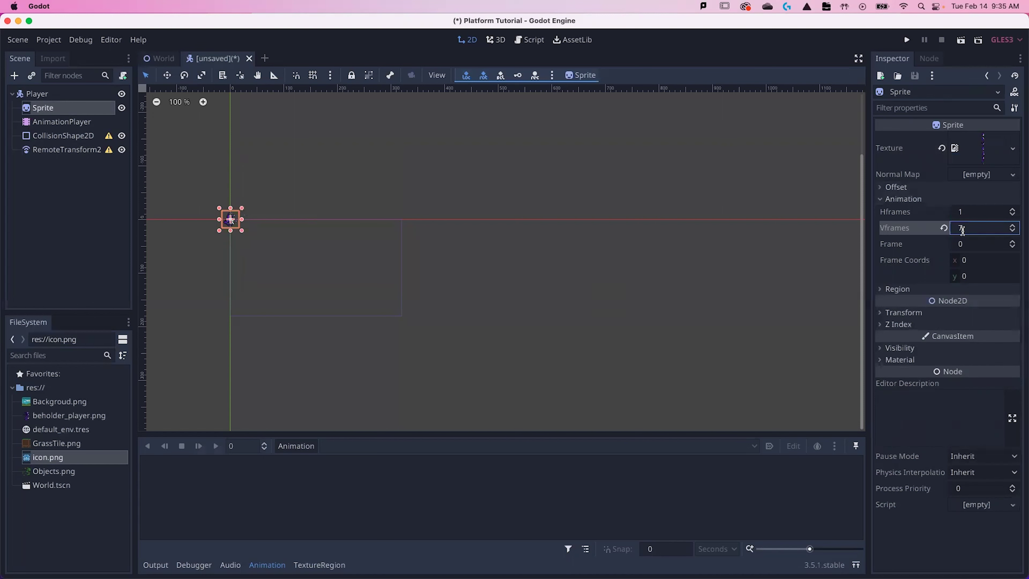
scroll(259, 215, "up", 10)
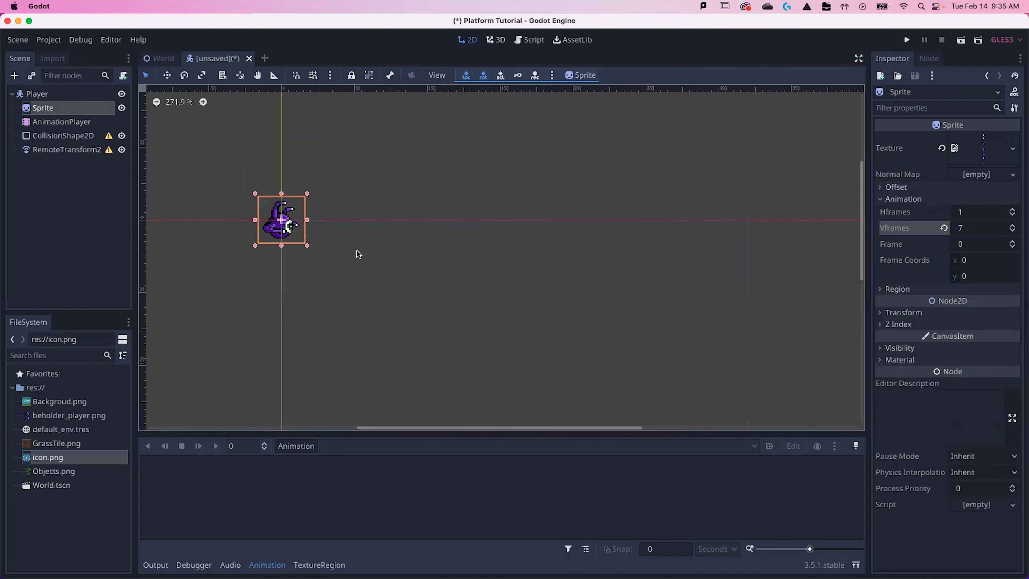
scroll(438, 305, "down", 1)
middle_click_drag(438, 306, 389, 249)
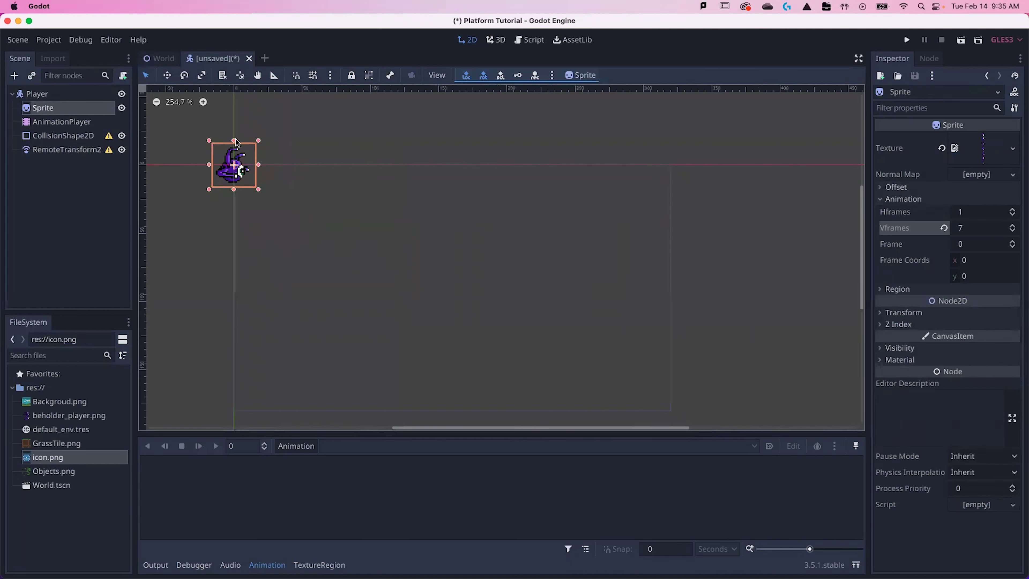
left_click(1013, 243)
left_click(1013, 243)
left_click(1013, 247)
left_click(1014, 247)
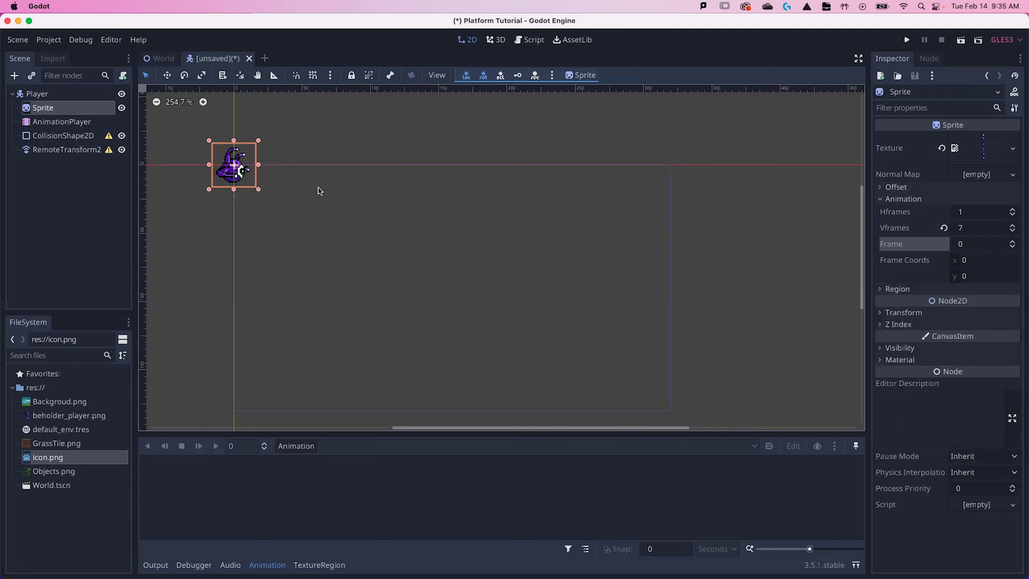
Give the CollisionShape2D node a new CapsuleShape2D shape.
left_click(59, 137)
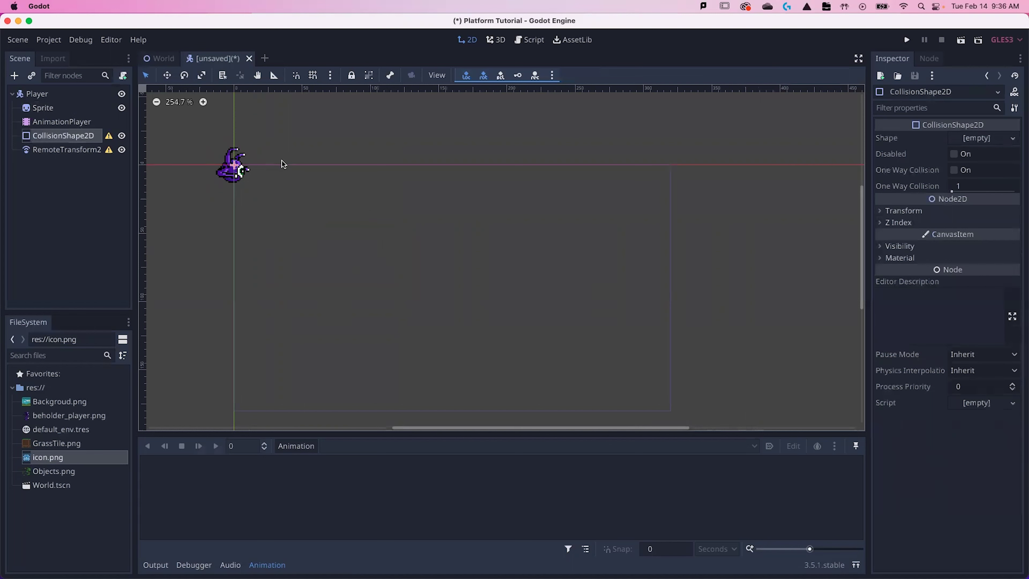
scroll(277, 179, "up", 3)
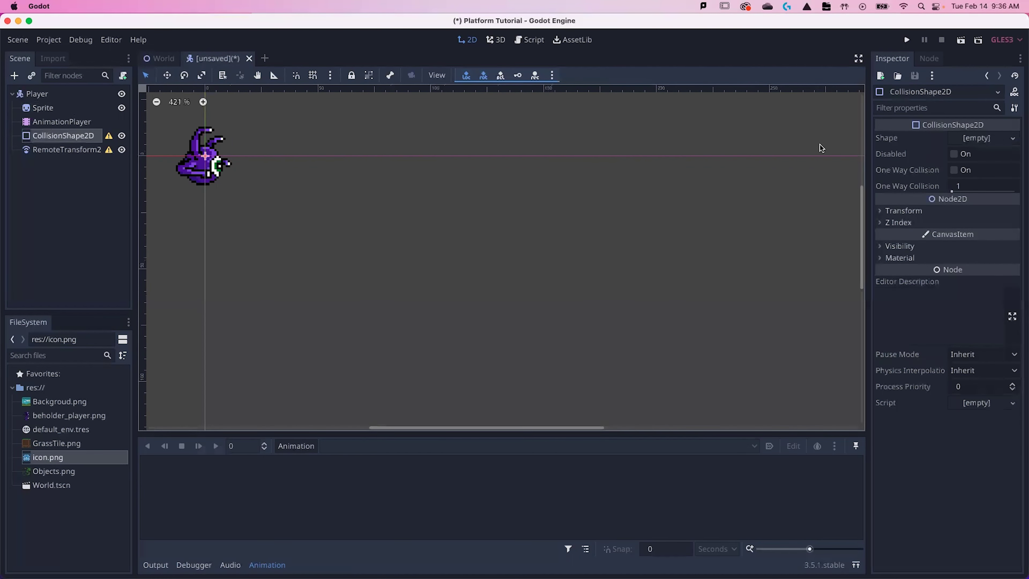
left_click(986, 138)
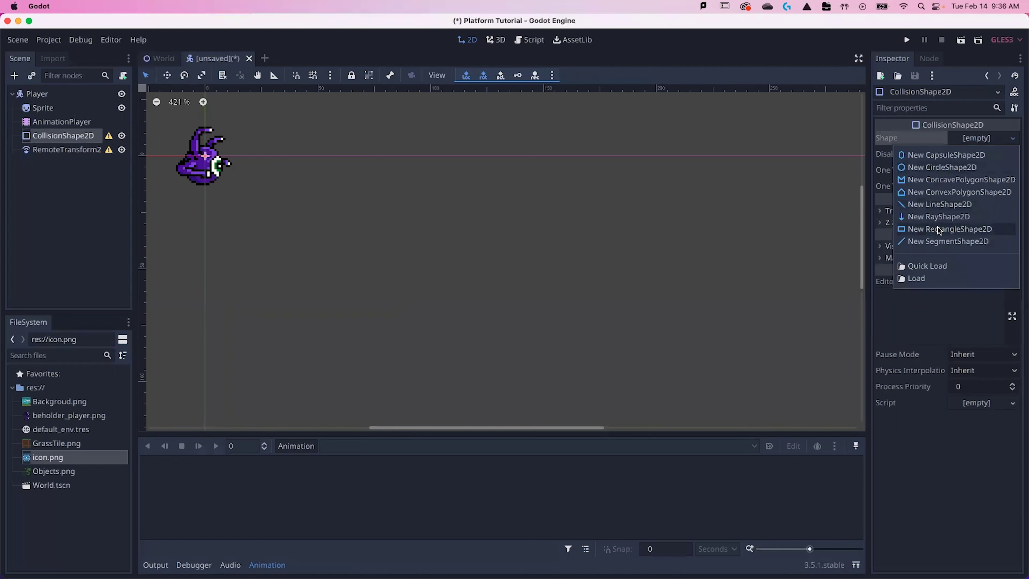
left_click(946, 156)
Resize and move the capsule into a narrow, tall shape under the sprite's body.
left_click_drag(203, 197, 201, 235)
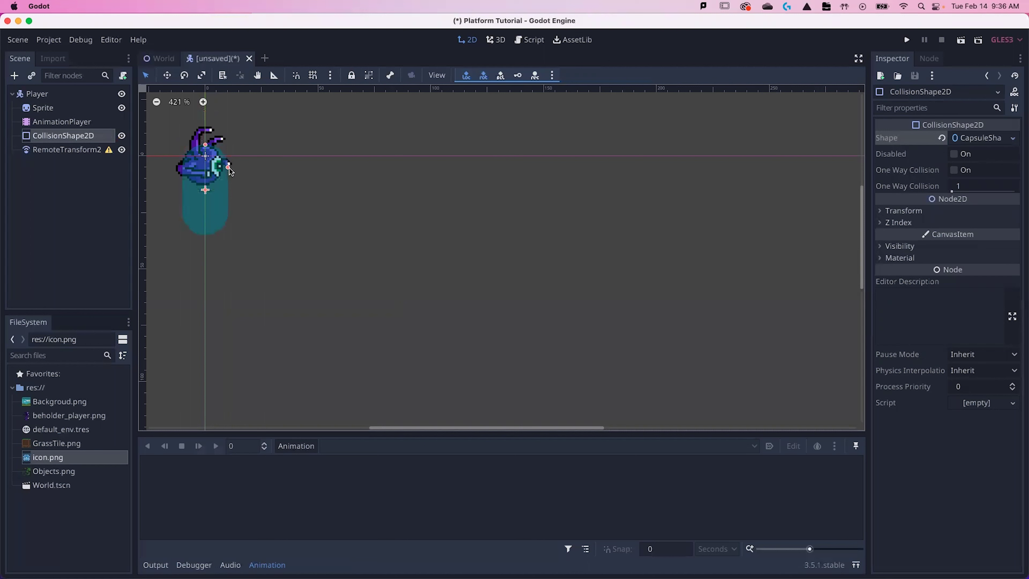
left_click_drag(226, 167, 219, 167)
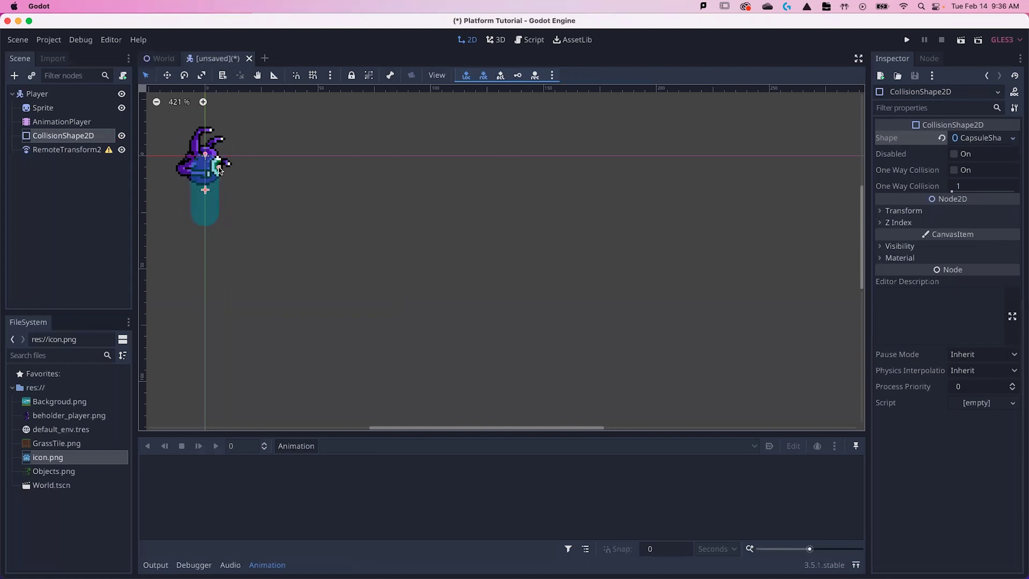
left_click_drag(205, 154, 205, 149)
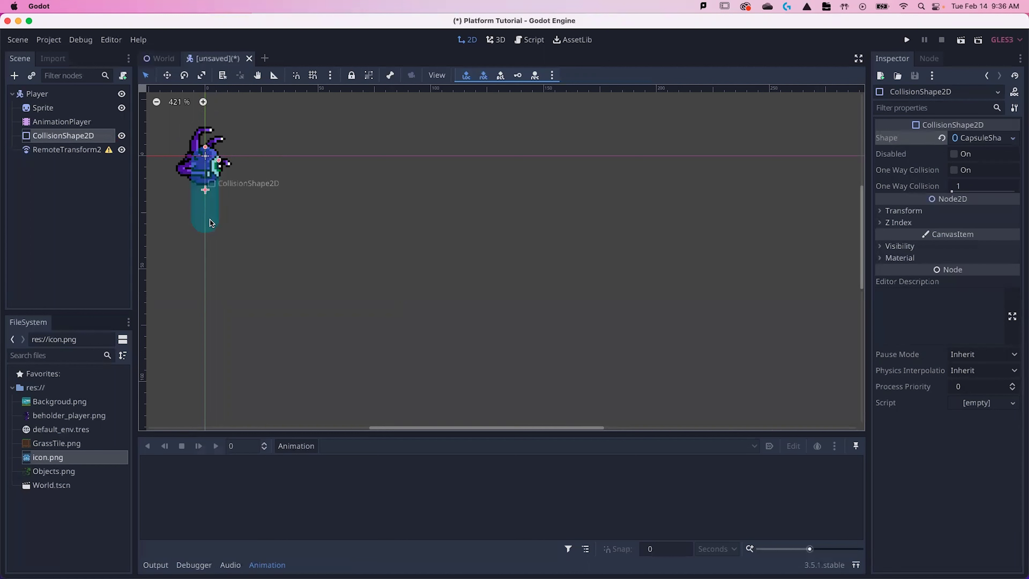
left_click_drag(213, 216, 220, 163)
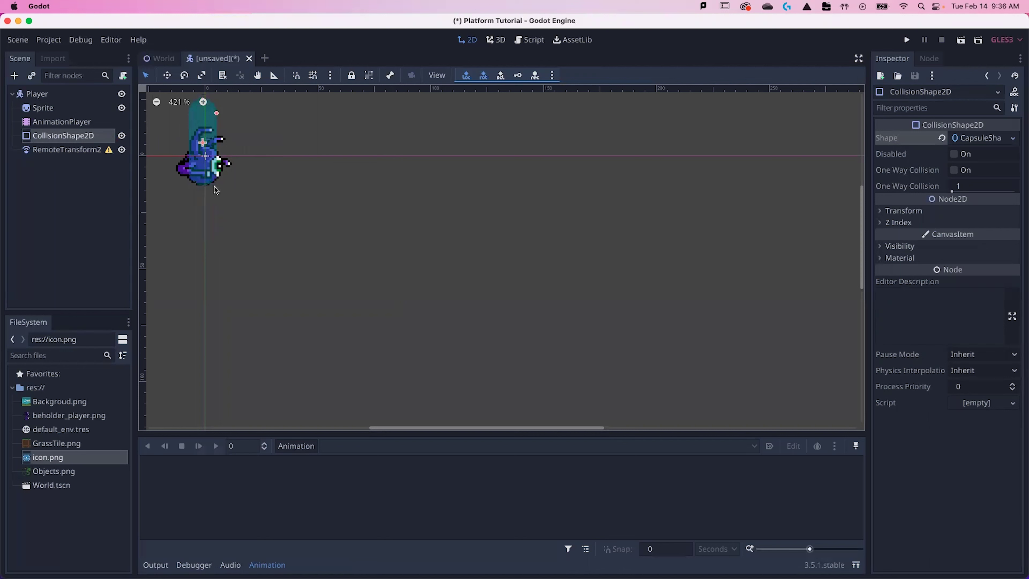
left_click_drag(203, 144, 211, 198)
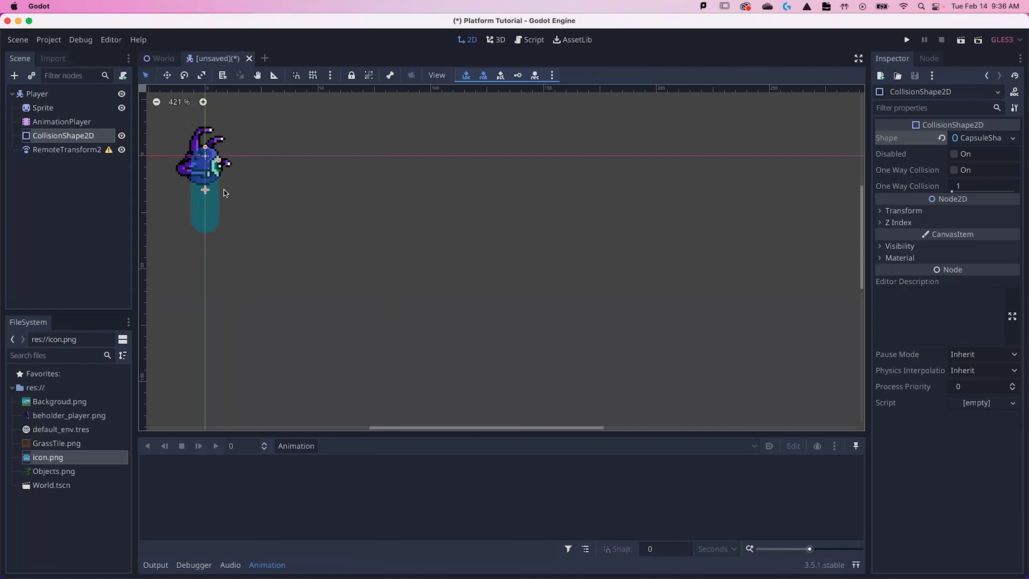
mouse_move(218, 160)
left_mouse_down()
mouse_move(208, 168)
mouse_move(205, 146)
left_mouse_up()
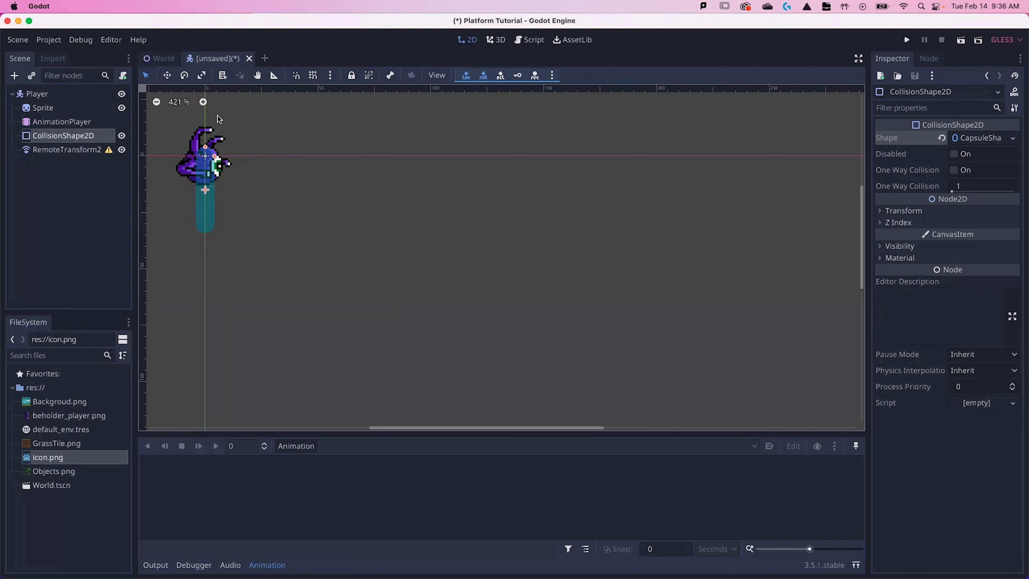
Save the scene as Player.tscn and select the AnimationPlayer node.
key("super+s")
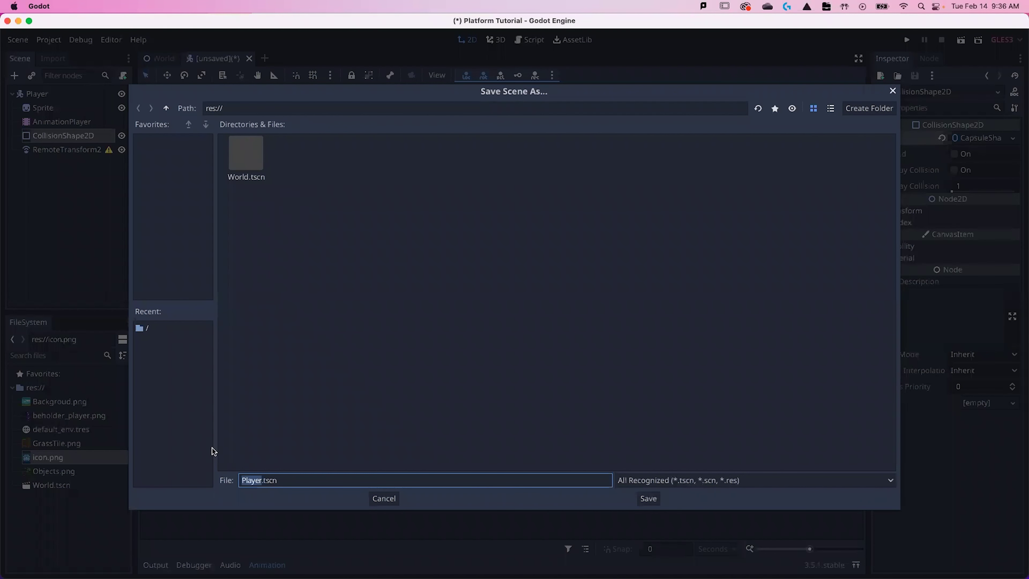
left_click(649, 498)
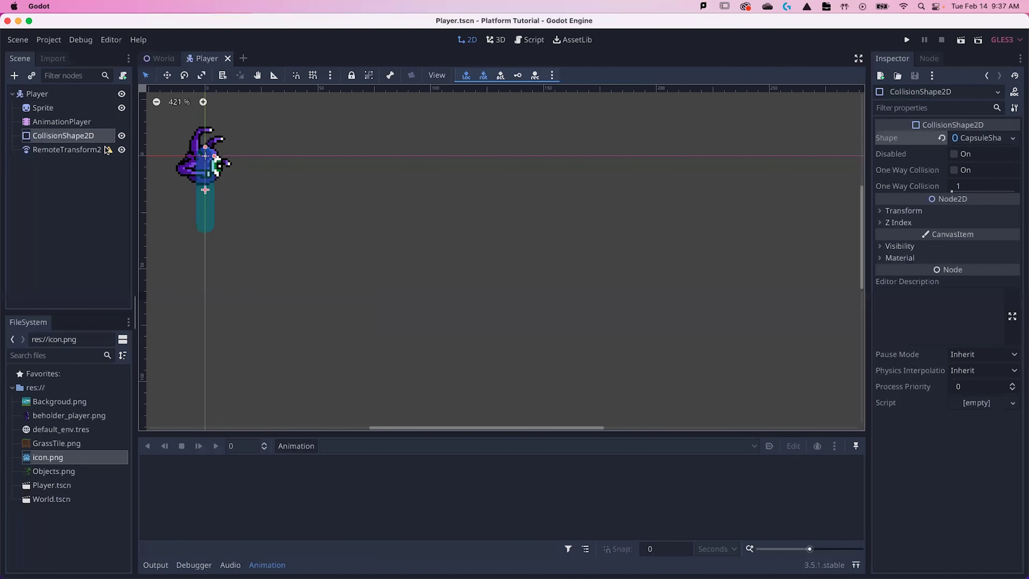
left_click(58, 123)
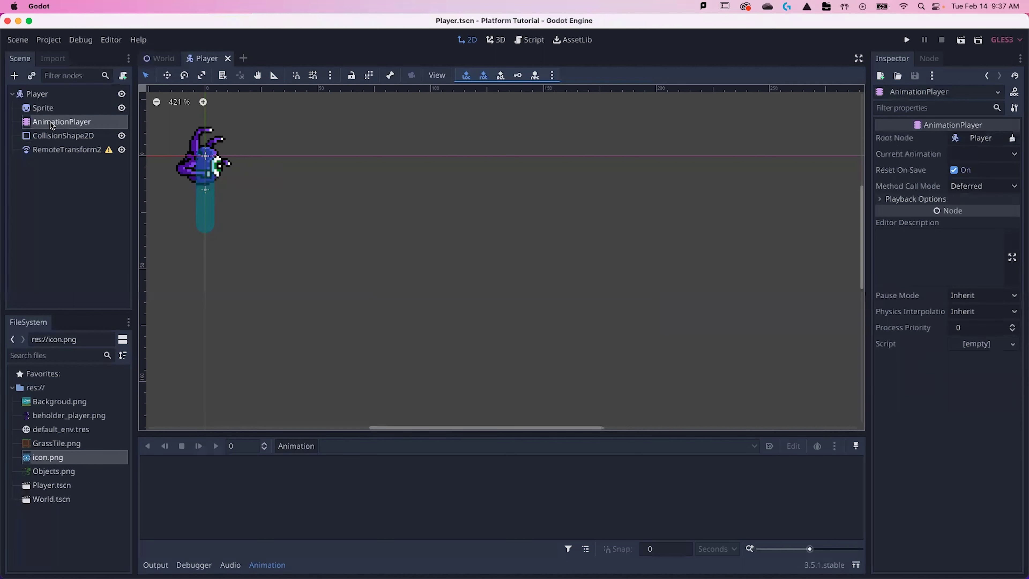
Create a new animation named Idle with looping enabled.
left_click(304, 448)
left_click(325, 370)
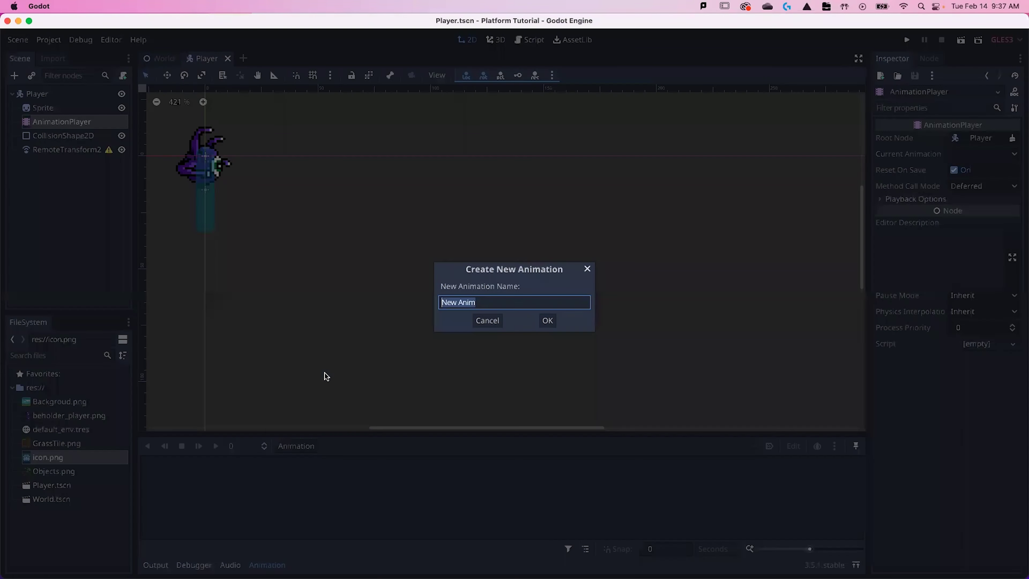
type("Idle")
left_click(548, 320)
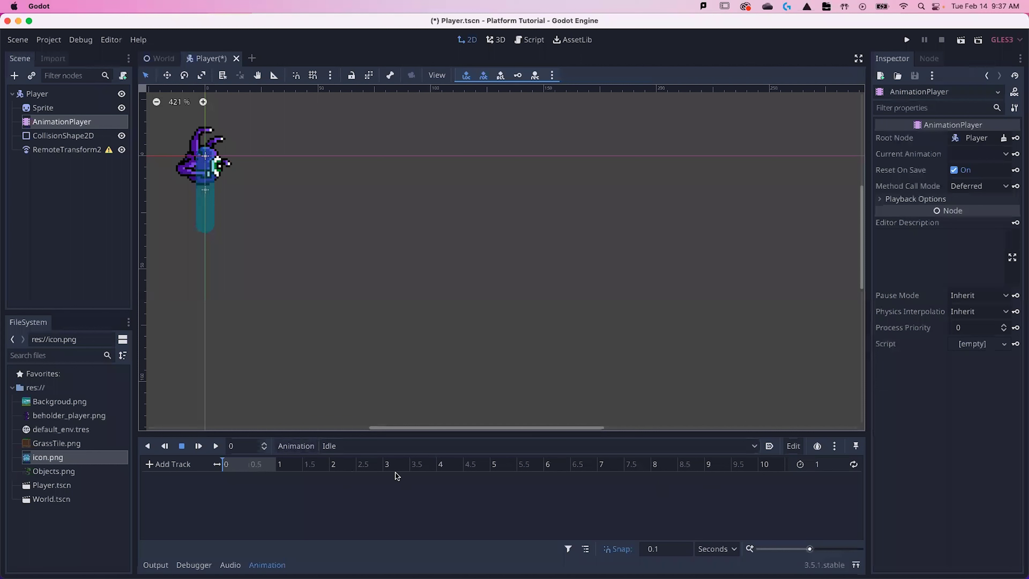
left_click(853, 464)
Key the Sprite's Frame property at time 0, creating its track.
left_click(47, 108)
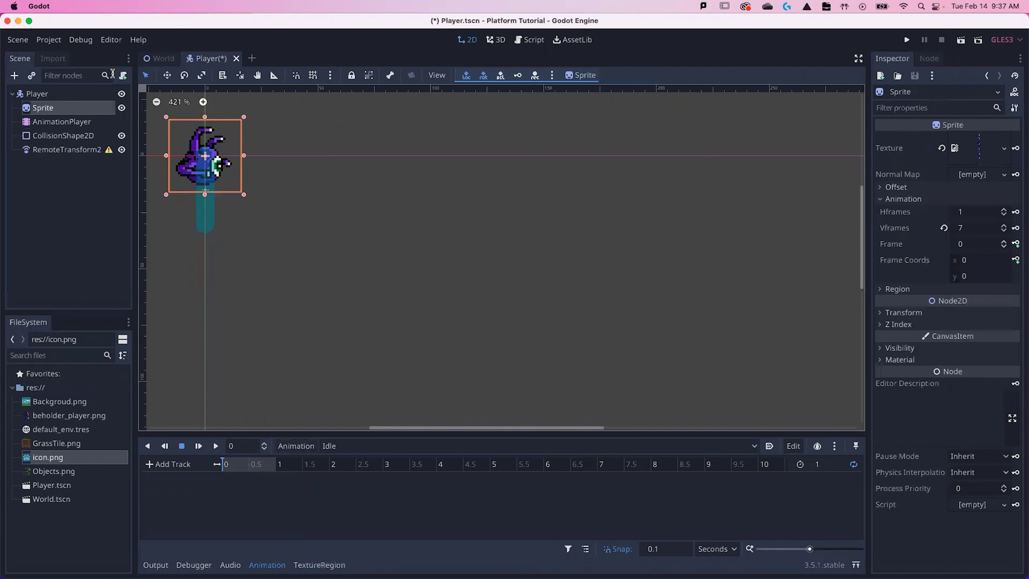
left_click(1014, 244)
left_click(552, 321)
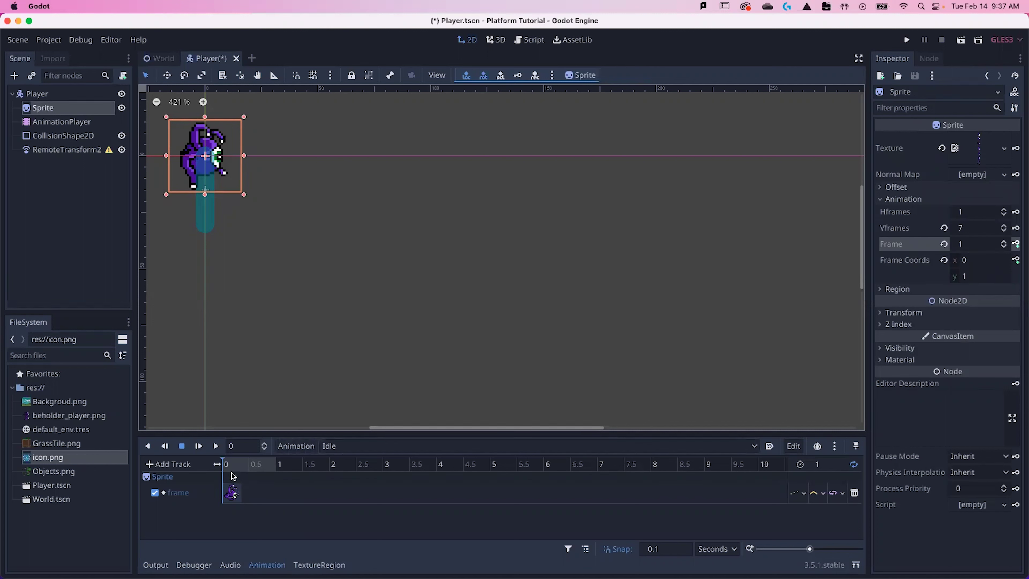
left_click_drag(239, 470, 220, 466)
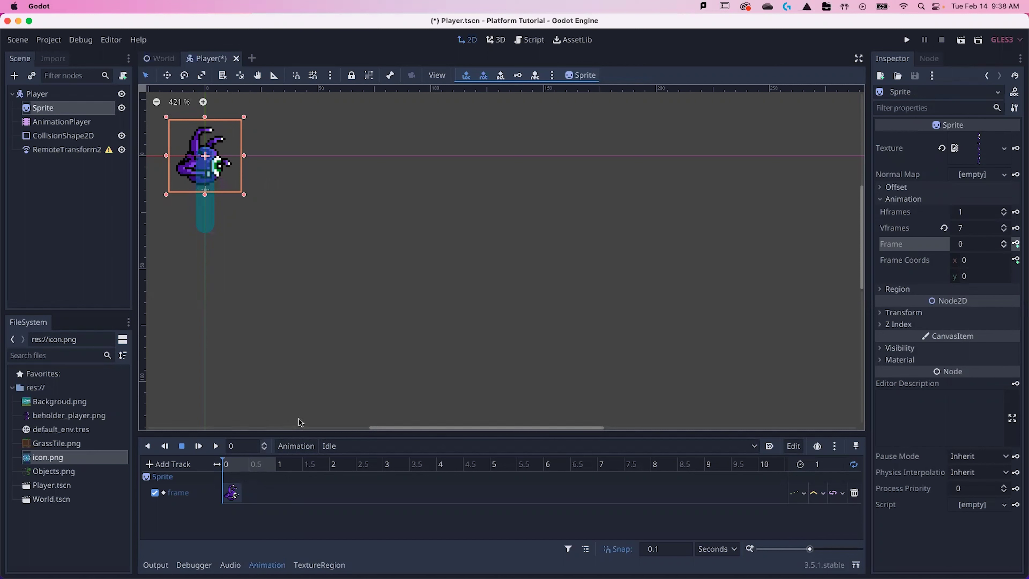
Add a looping Jump animation with the Sprite frame keyed to 2.
left_click(297, 451)
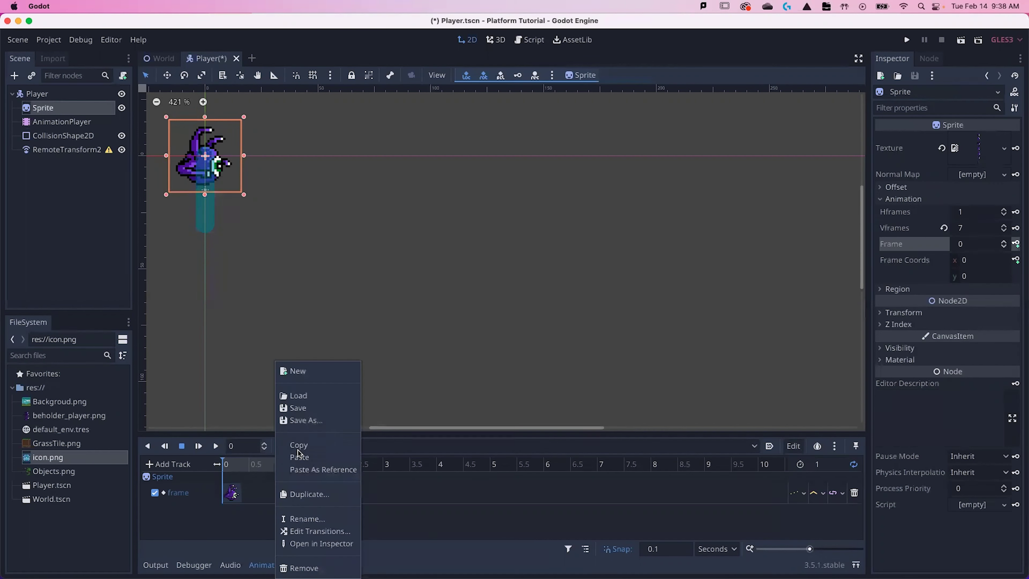
left_click(299, 370)
type("Jump")
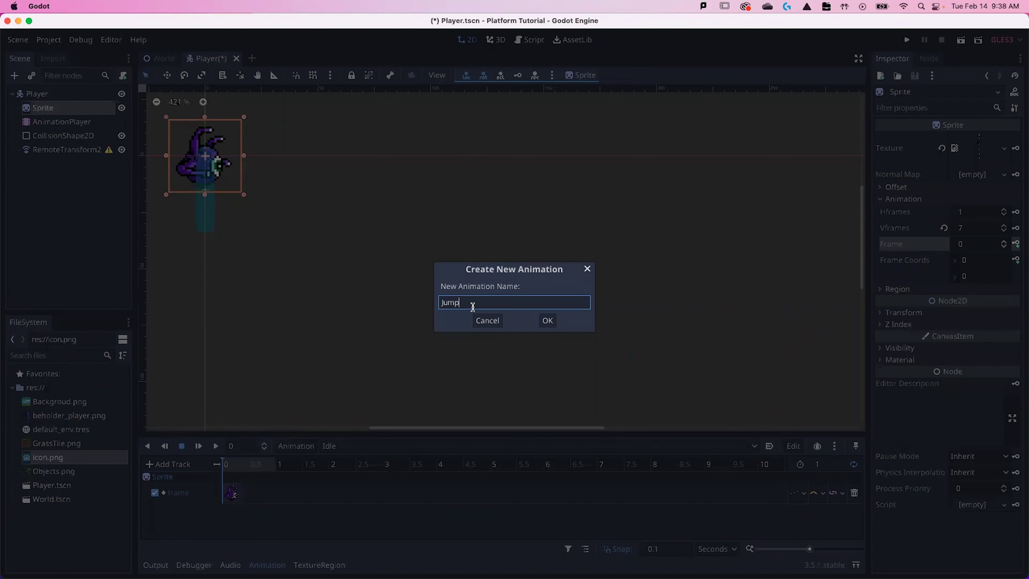
left_click(546, 321)
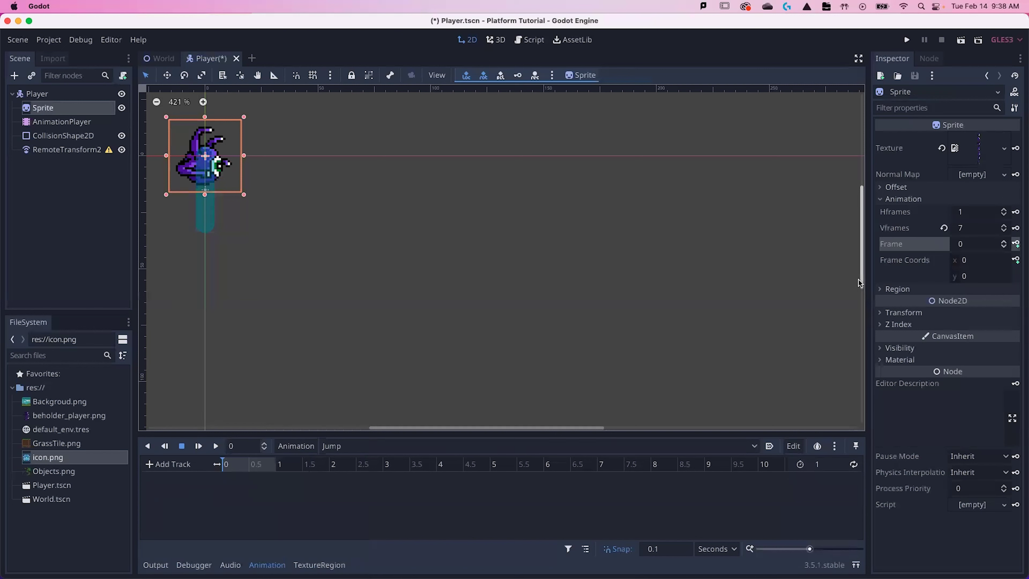
left_click(1004, 243)
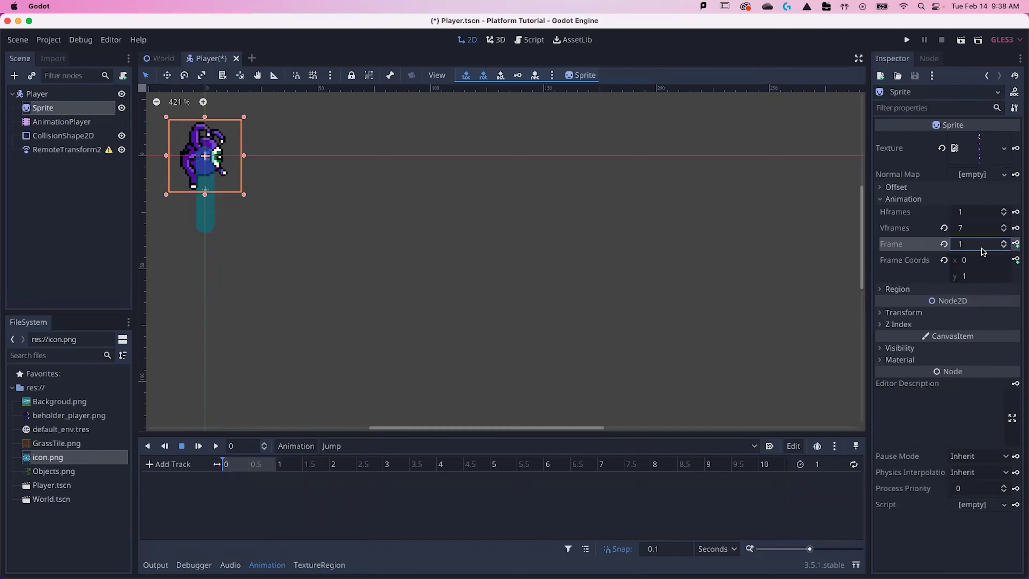
left_click(1017, 245)
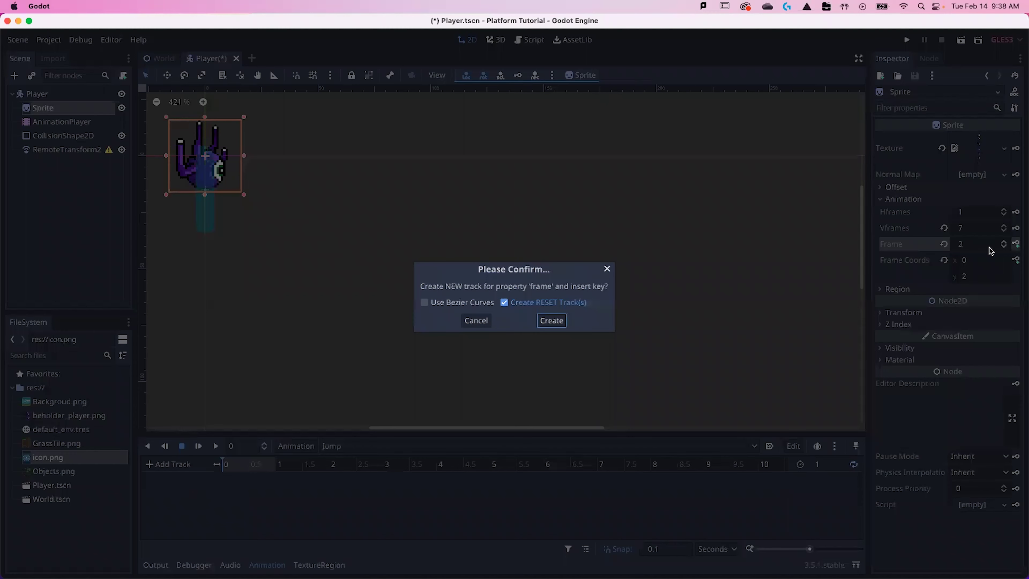
left_click(549, 321)
left_click(855, 465)
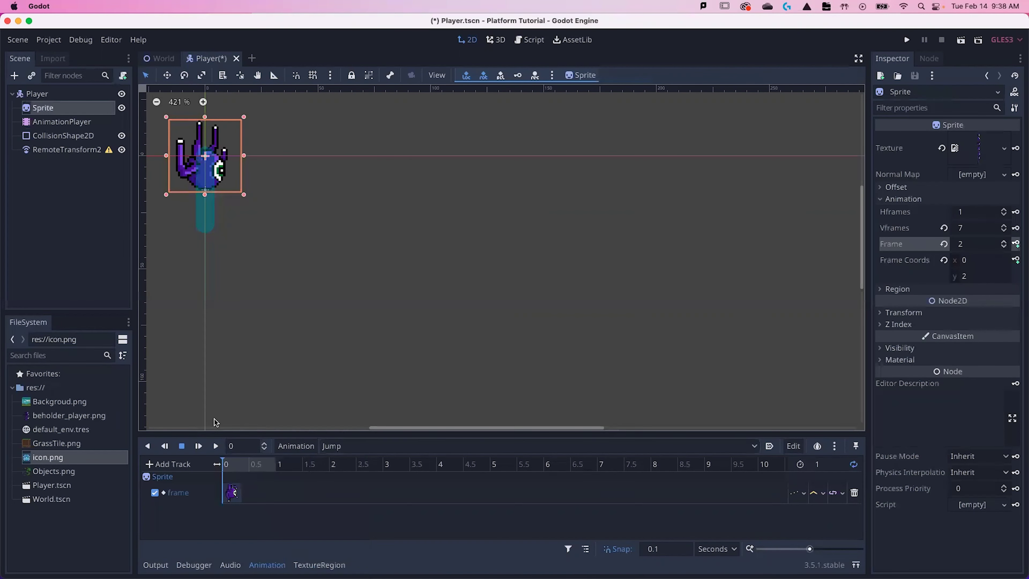
left_click(302, 447)
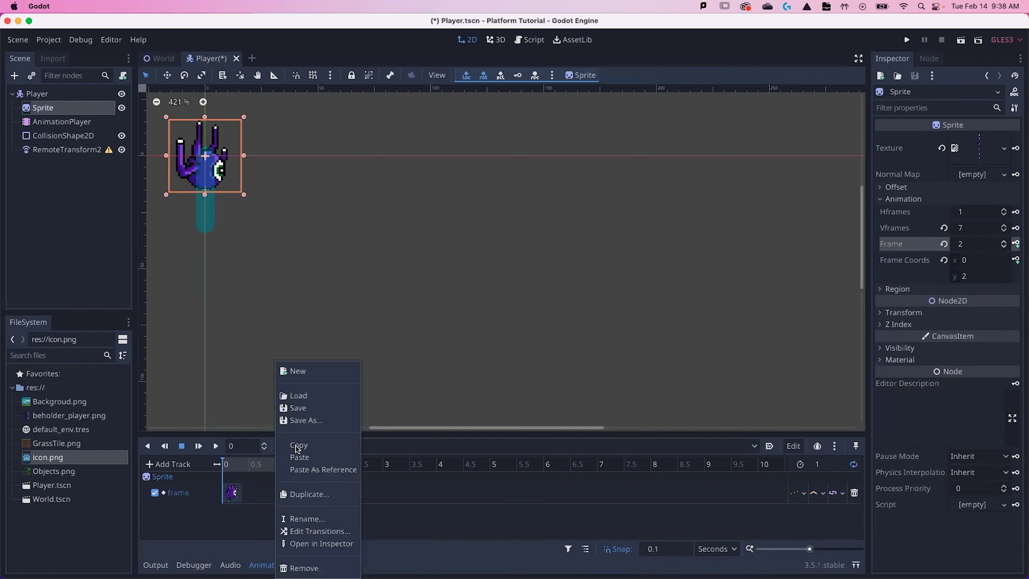
Create a looping Fall animation with its own Sprite frame keyframe.
left_click(310, 372)
type("Fall")
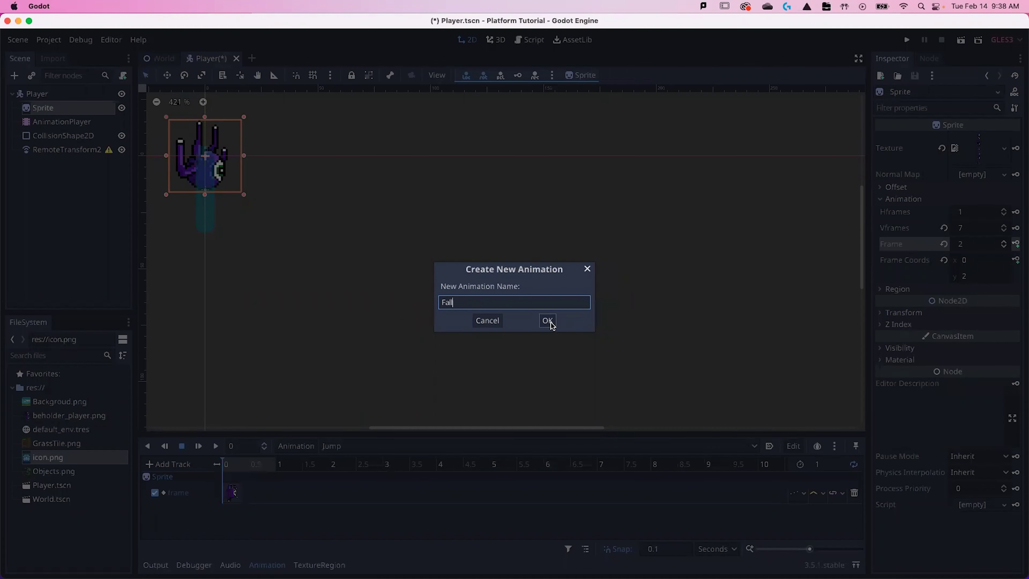
left_click(548, 320)
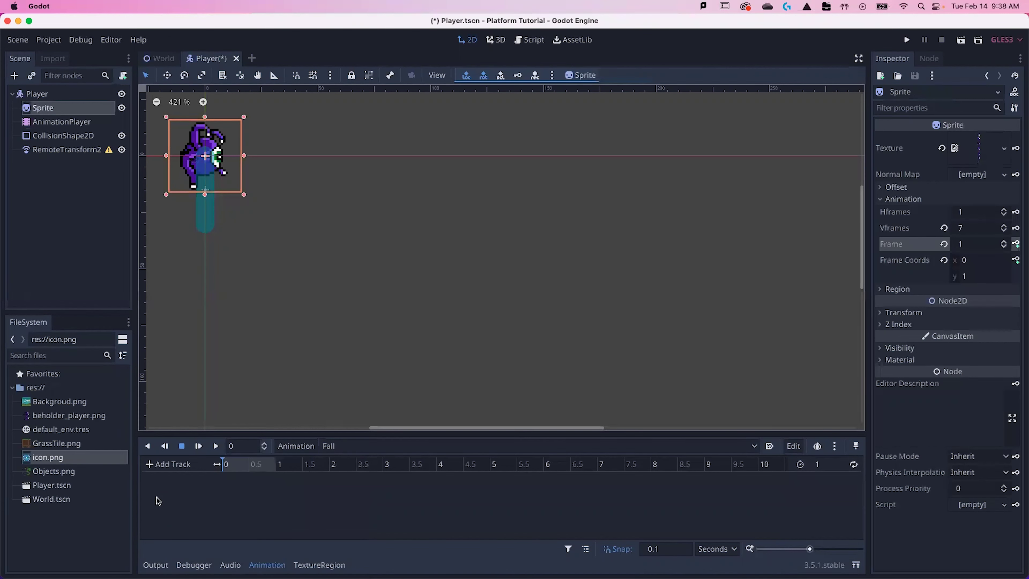
left_click(853, 465)
left_click(1003, 241)
left_click(1003, 242)
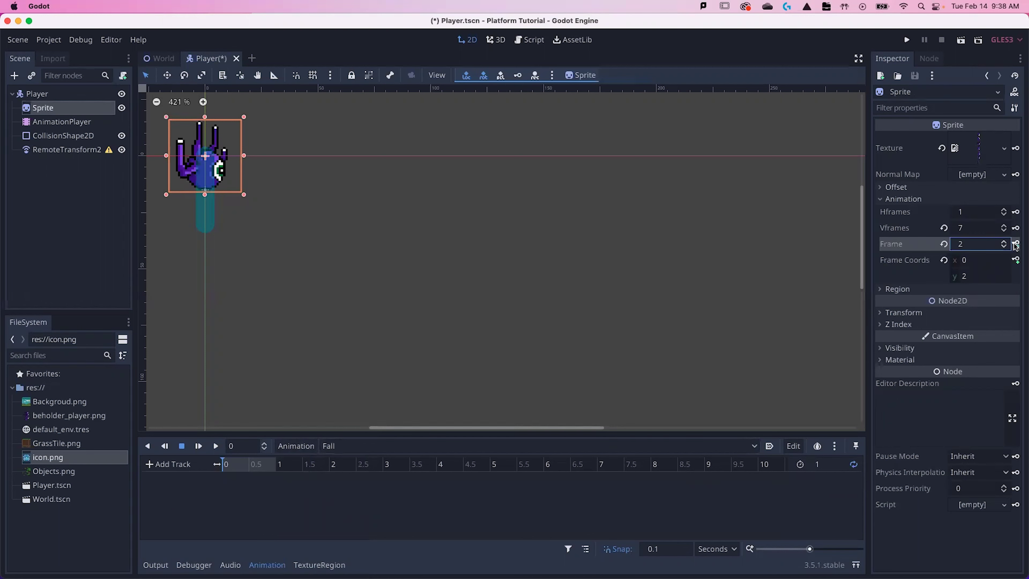
left_click(1016, 244)
left_click(557, 324)
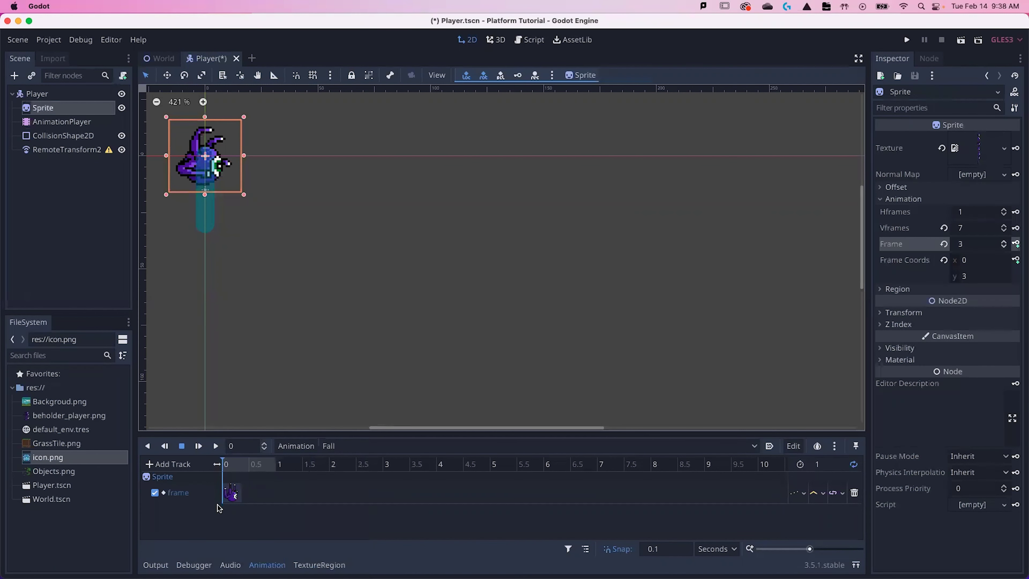
left_click_drag(237, 464, 211, 466)
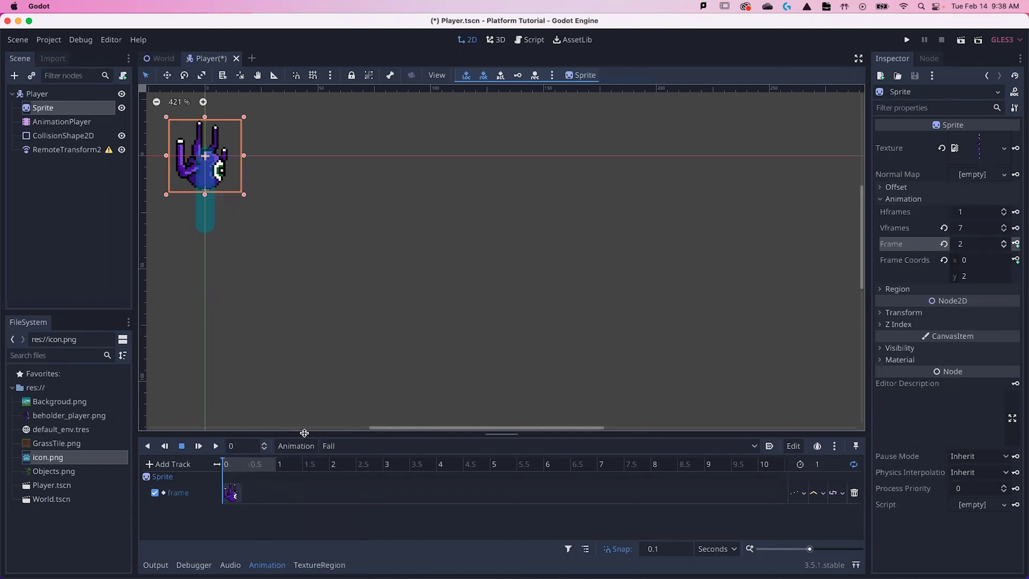
Switch through the Idle, Jump and Fall animations to check each.
left_click(333, 446)
left_click(350, 475)
left_click(347, 446)
left_click(354, 487)
left_click(348, 445)
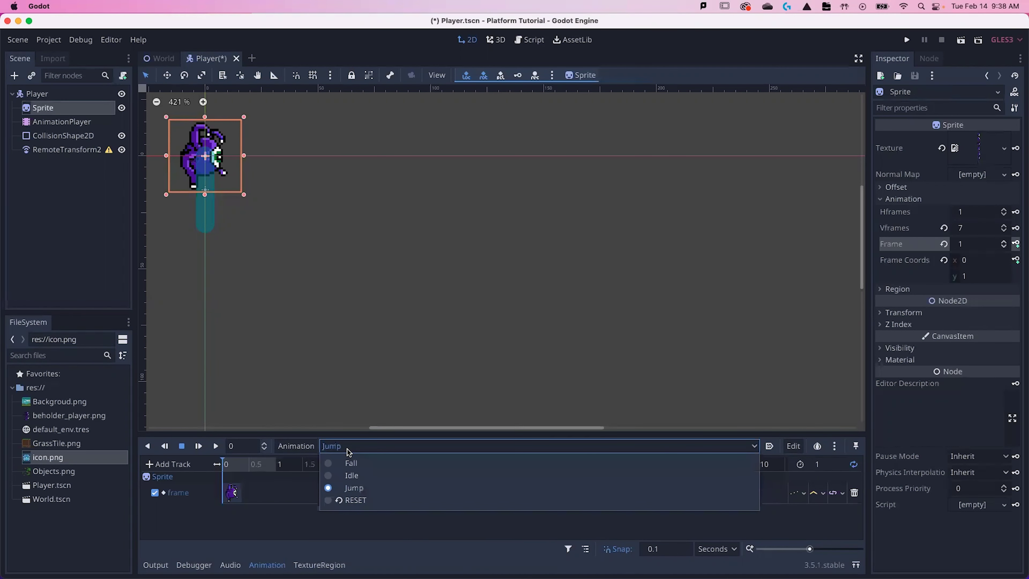
left_click(351, 463)
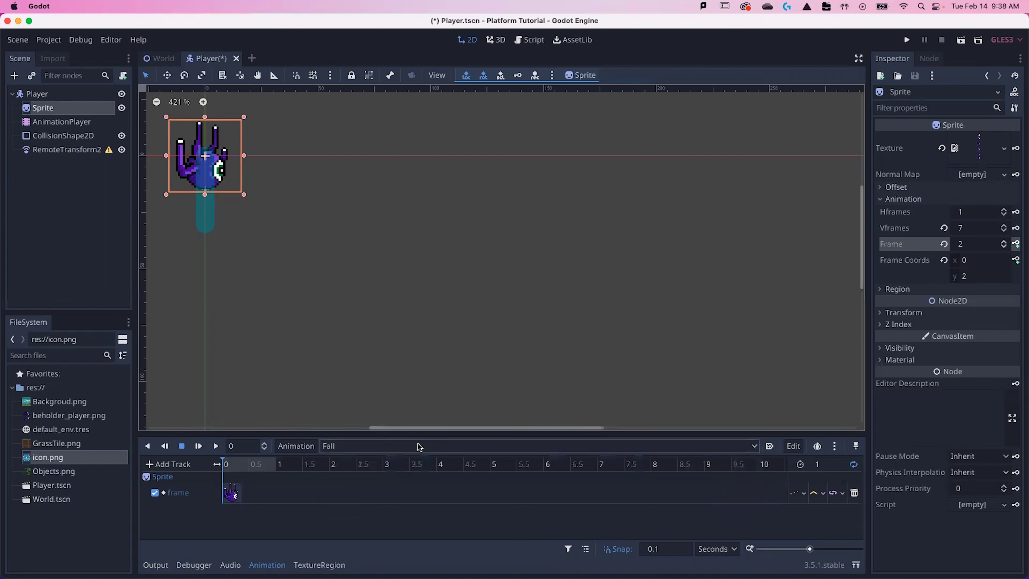